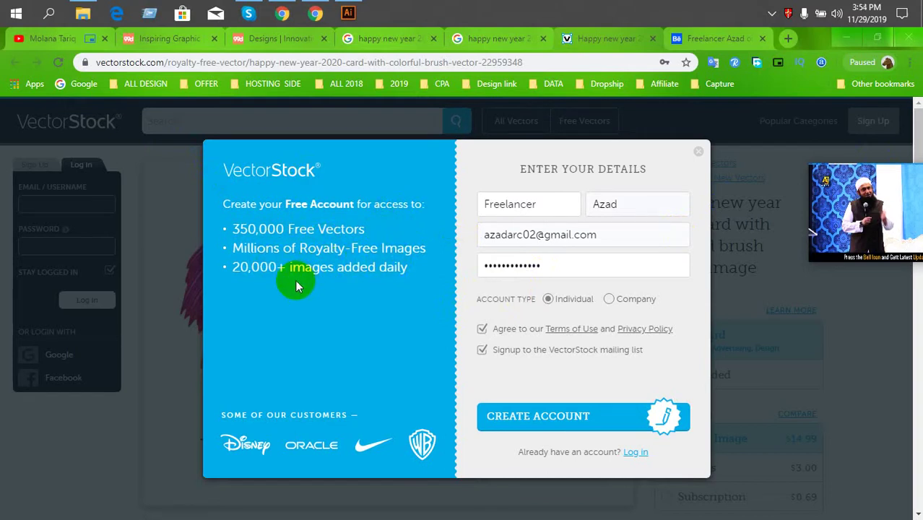
Try to create a free Individual account with the details already filled into the sign-up form
scroll(370, 282, "down", 1)
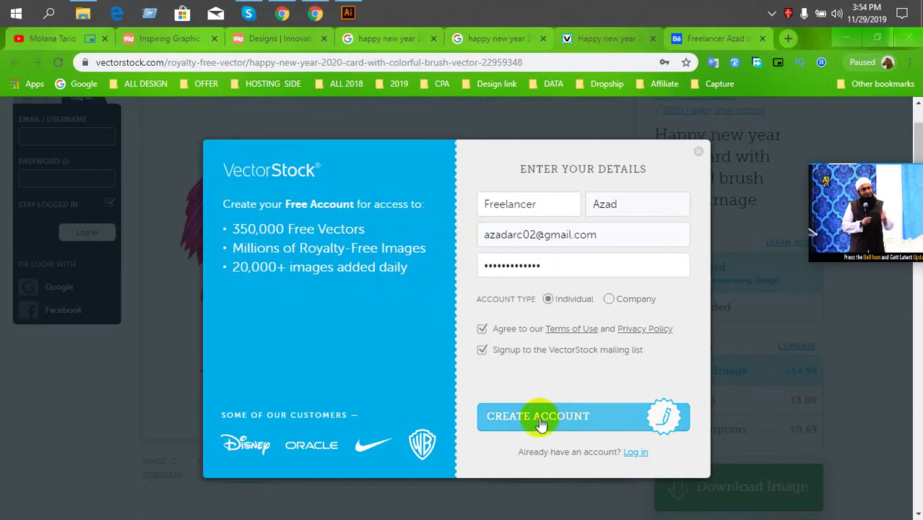
scroll(560, 208, "up", 1)
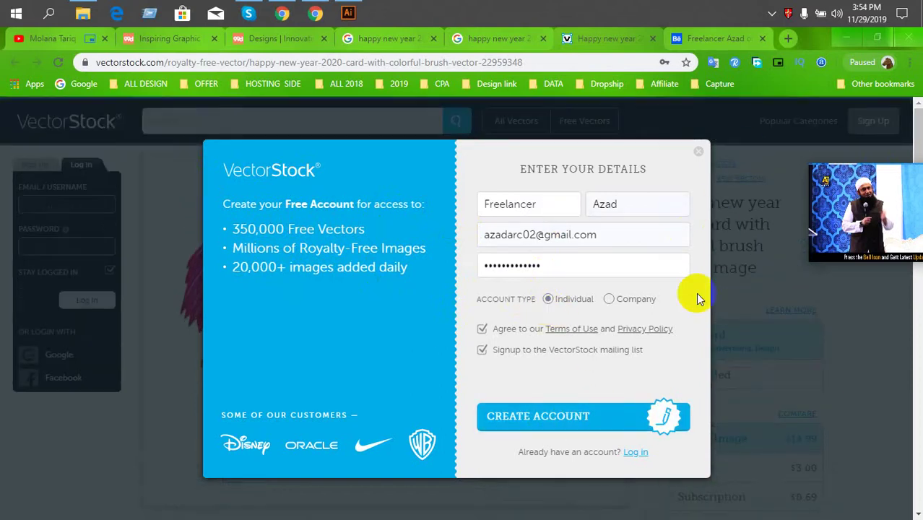
left_click(604, 422)
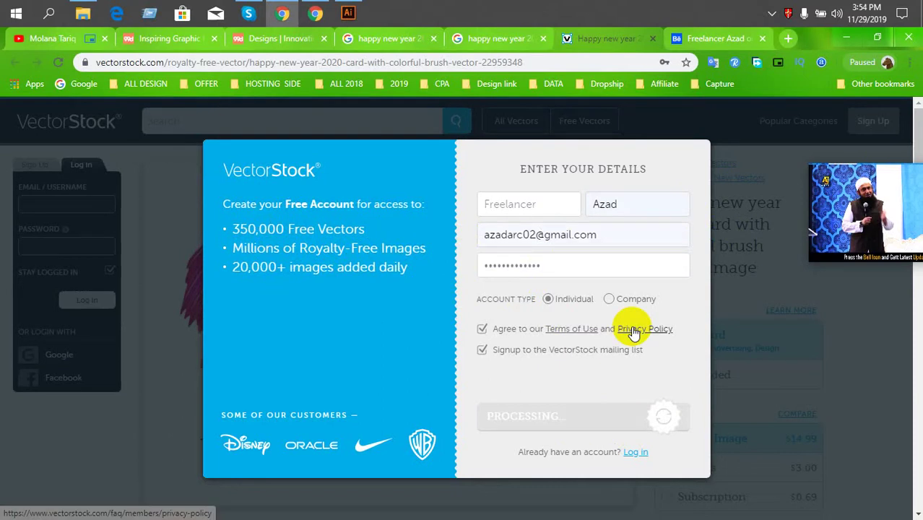
left_click(619, 238)
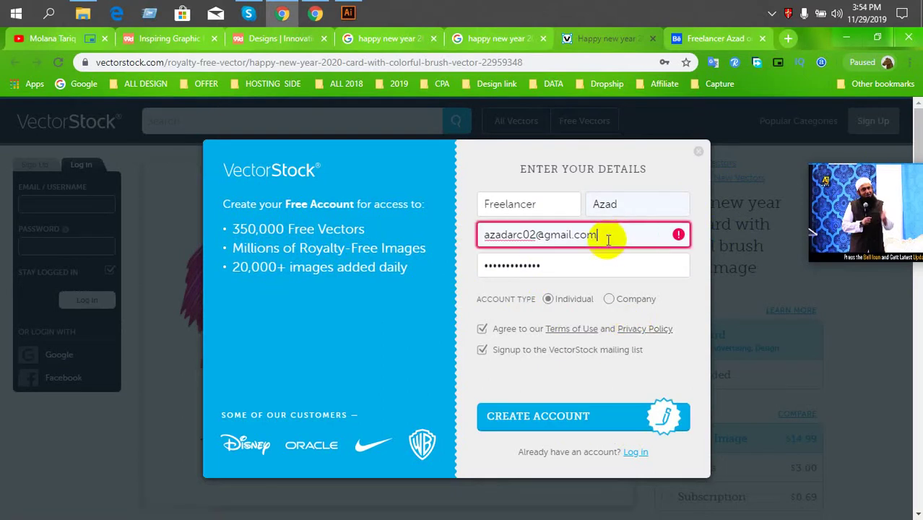
Switch to the existing-account login, save the account password in the browser, and try to log in with the filled-in credentials
left_click(644, 454)
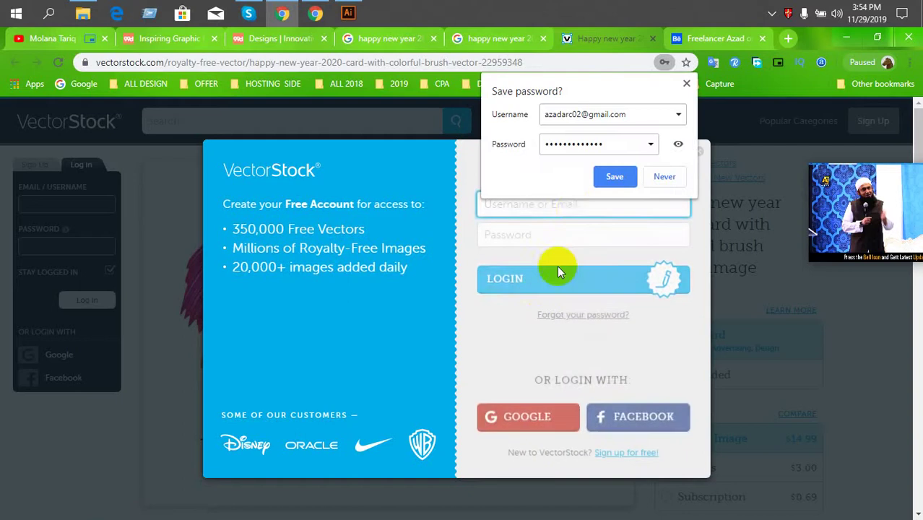
left_click(613, 177)
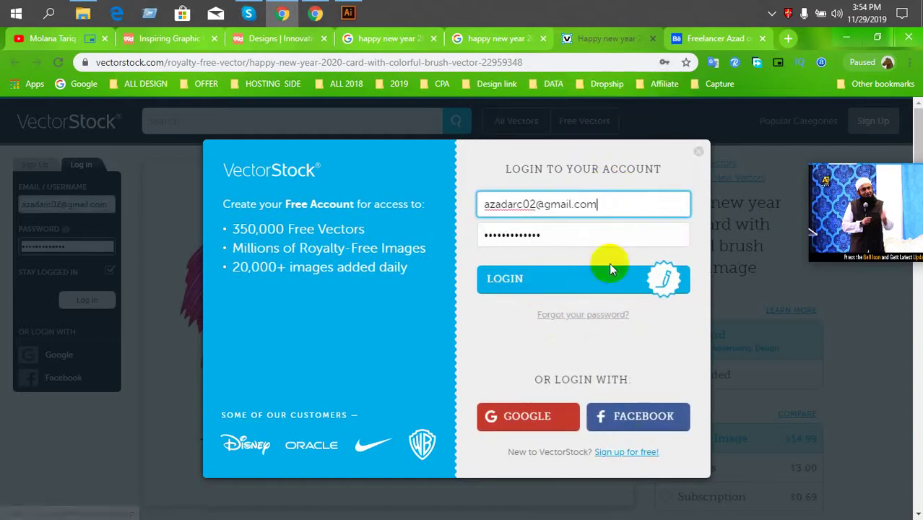
left_click(602, 284)
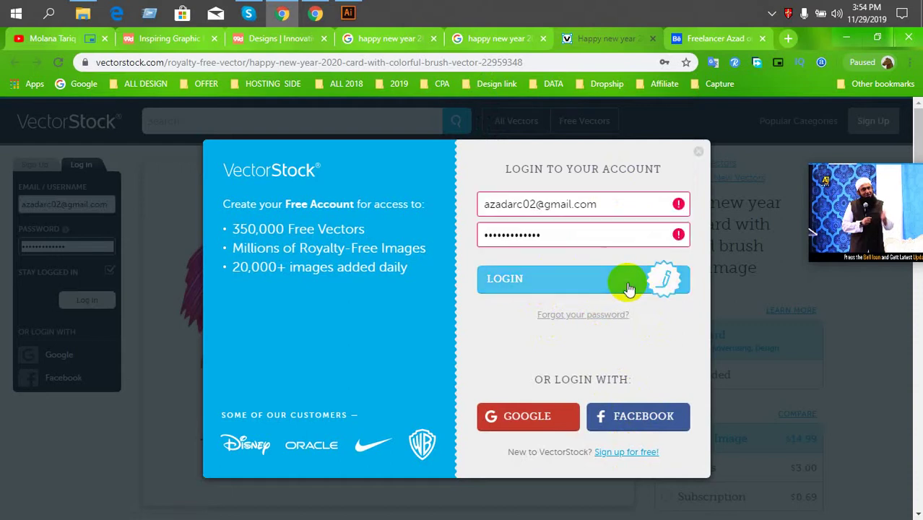
left_click(699, 149)
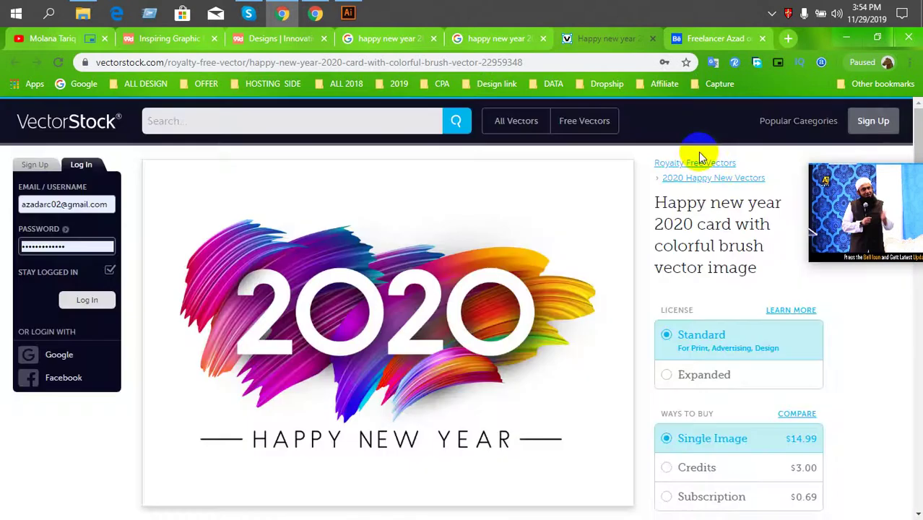
left_click(873, 121)
left_click(872, 124)
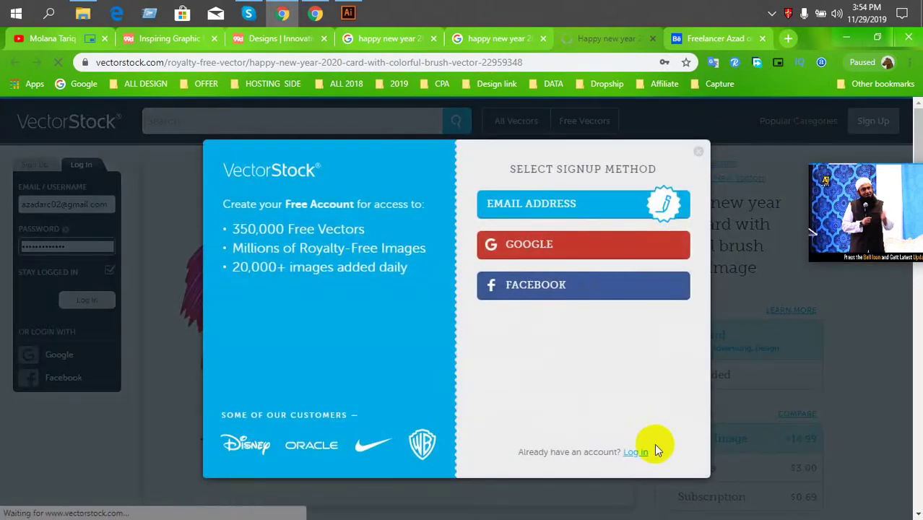
left_click(654, 446)
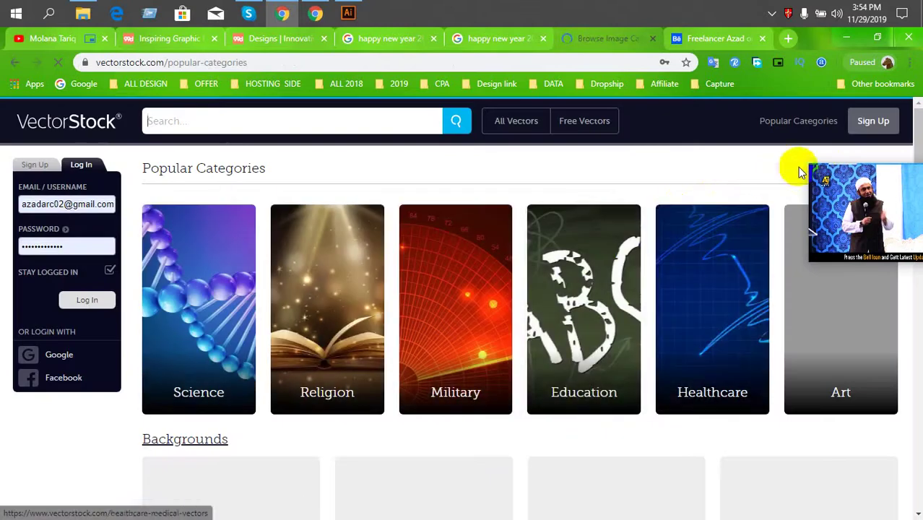
left_click(872, 124)
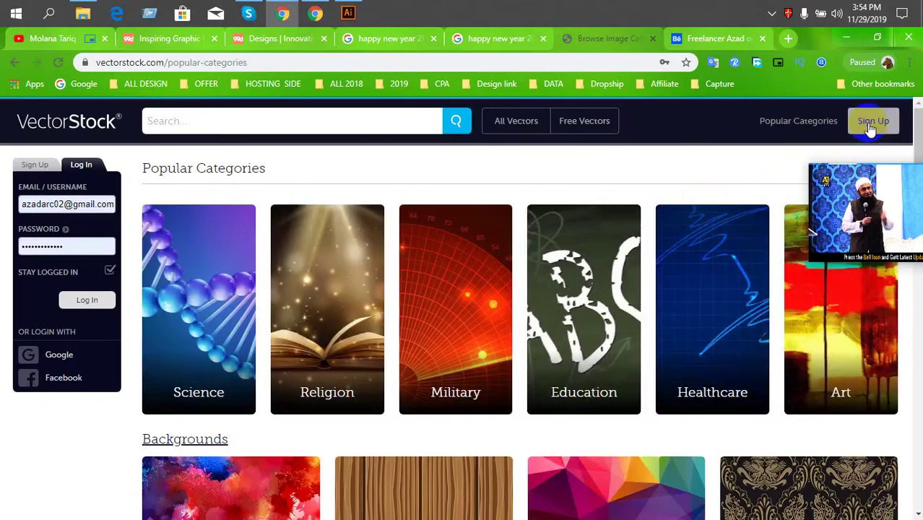
Re-enter the account password in the Log In form beside the popular categories and try to log in
left_click(91, 301)
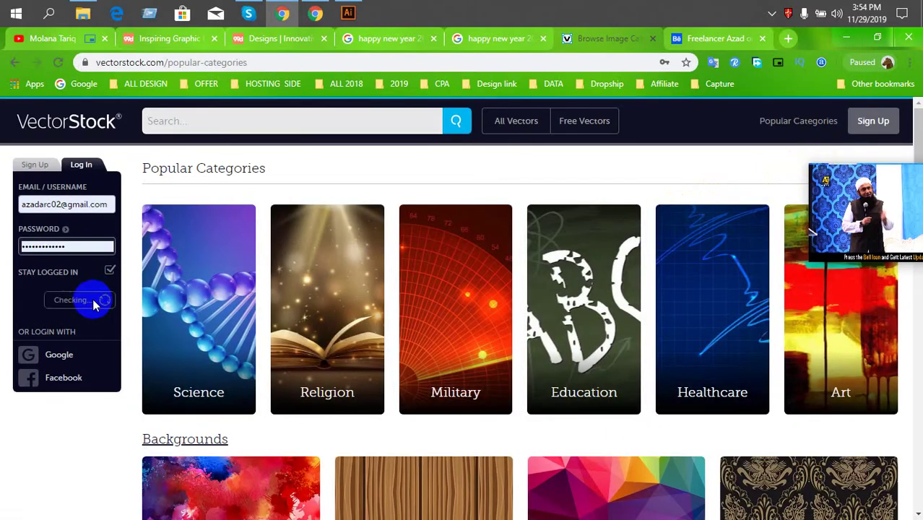
left_click(87, 246)
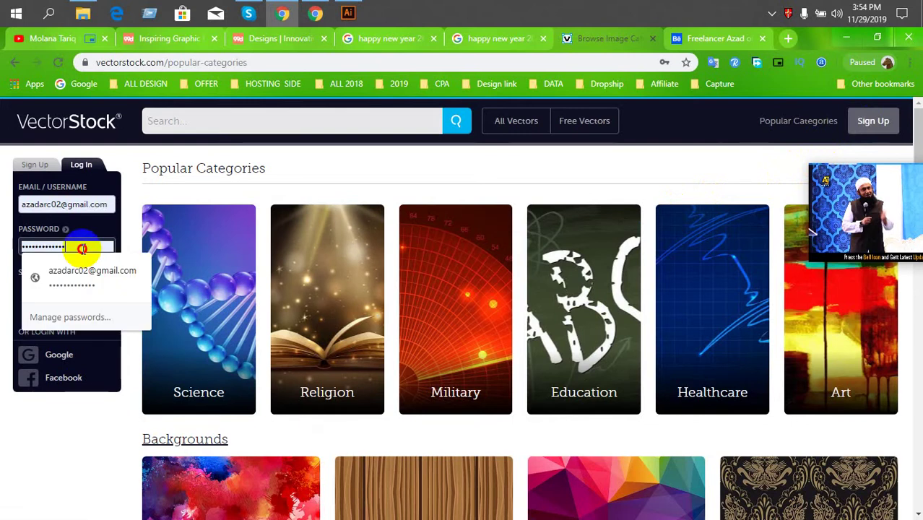
left_click_drag(78, 245, 15, 254)
type("a")
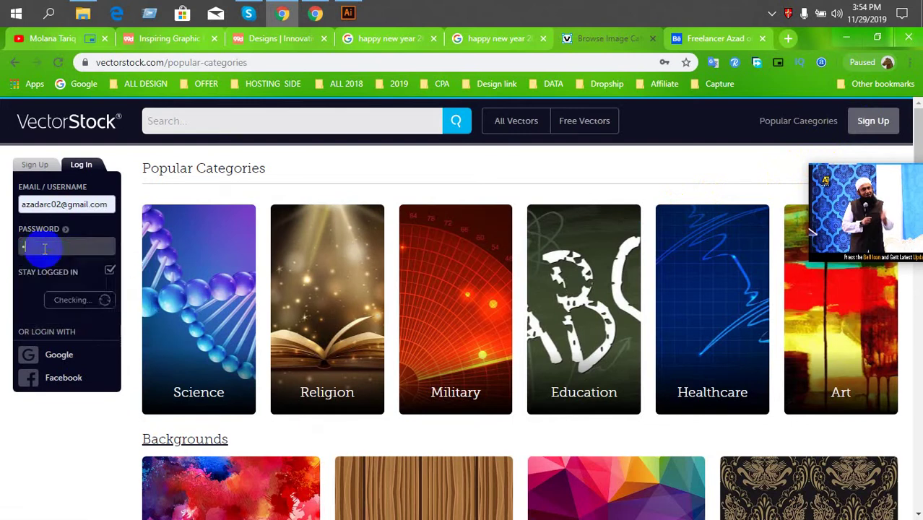
type("aaa")
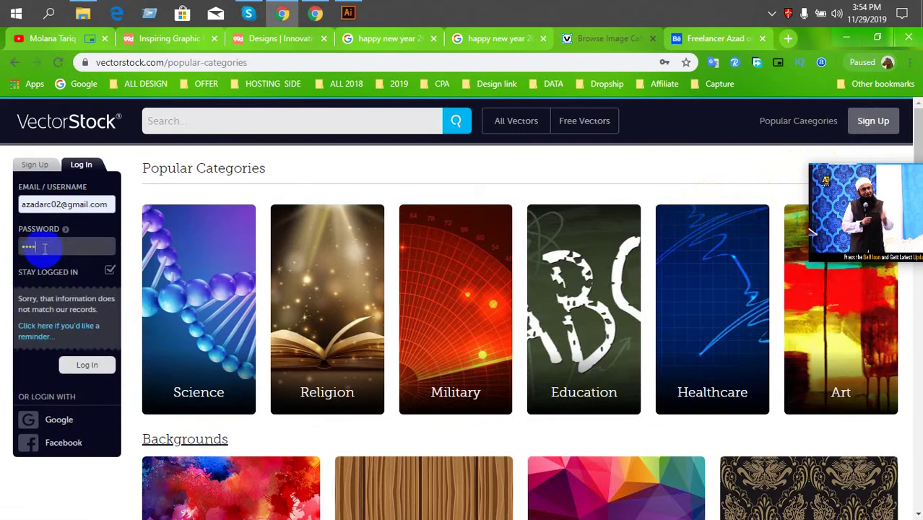
key("BackSpace")
key("BackSpace")
key("BackSpace")
key("BackSpace")
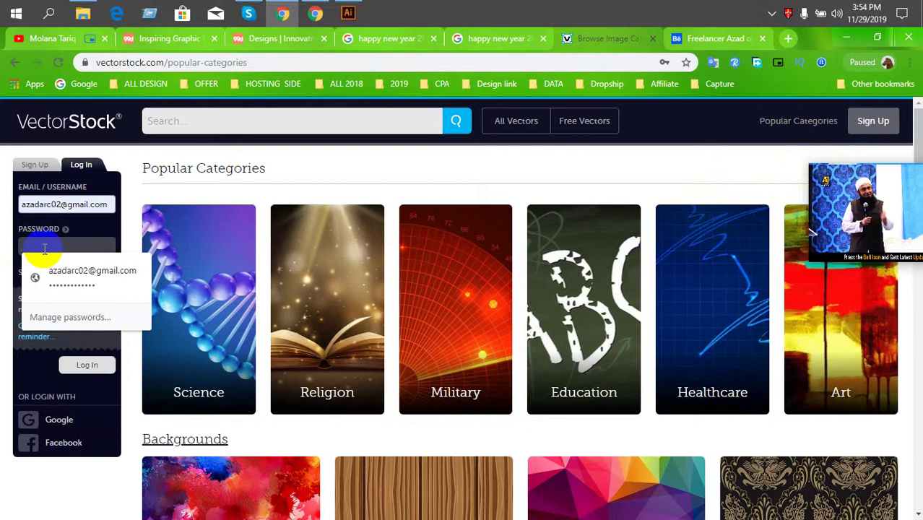
type("a")
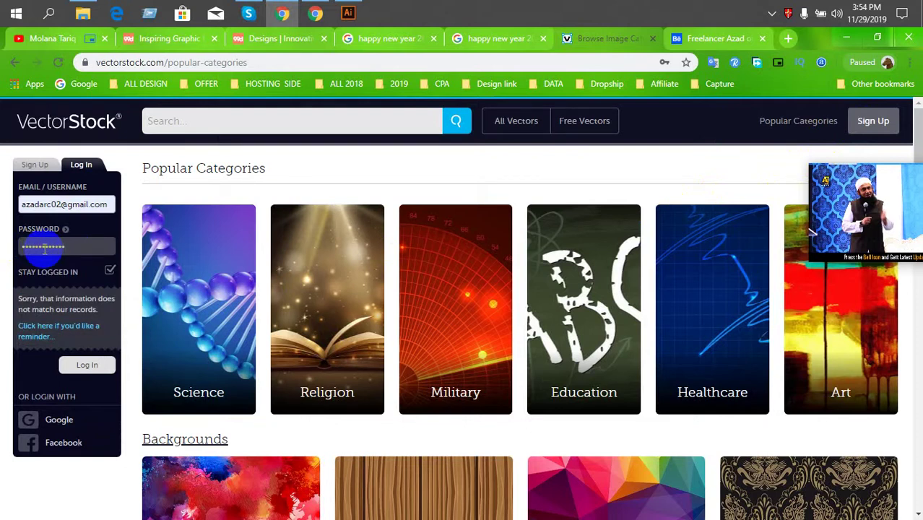
left_click(88, 364)
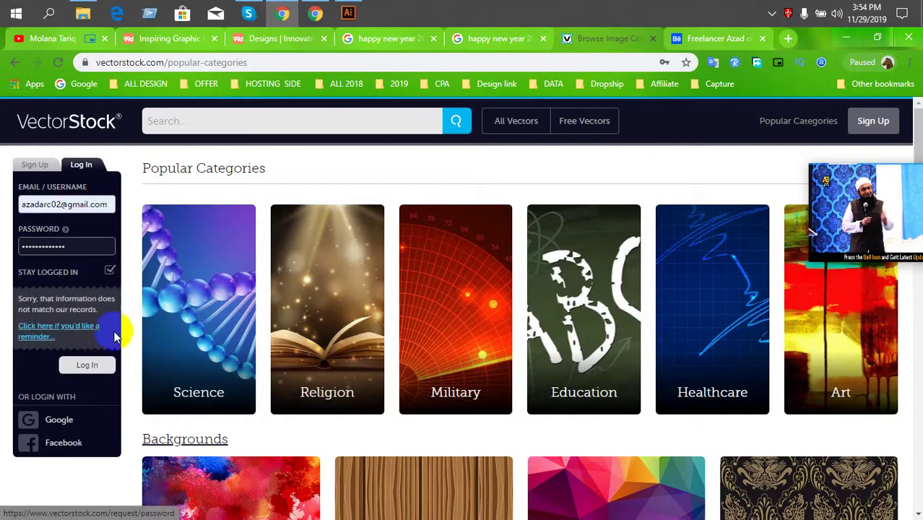
Replace the entered account password with a different one and submit the login
left_click_drag(79, 246, 19, 252)
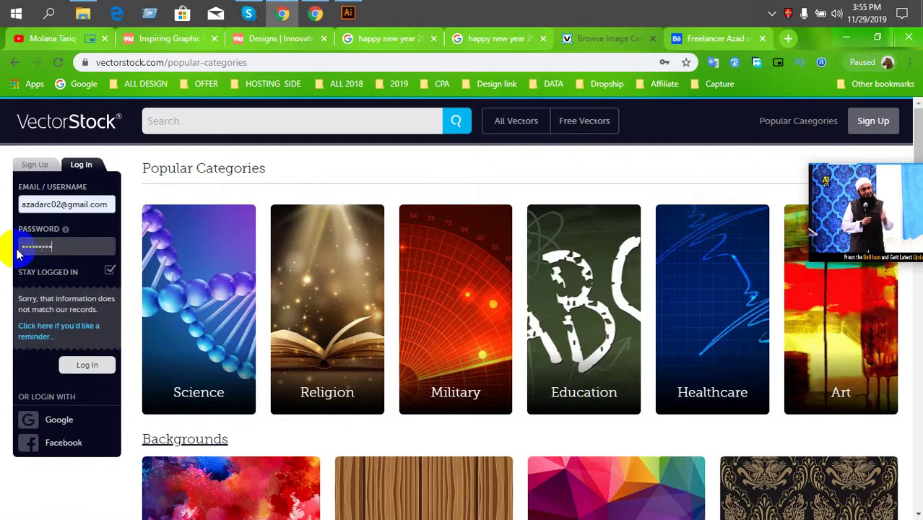
left_click(86, 365)
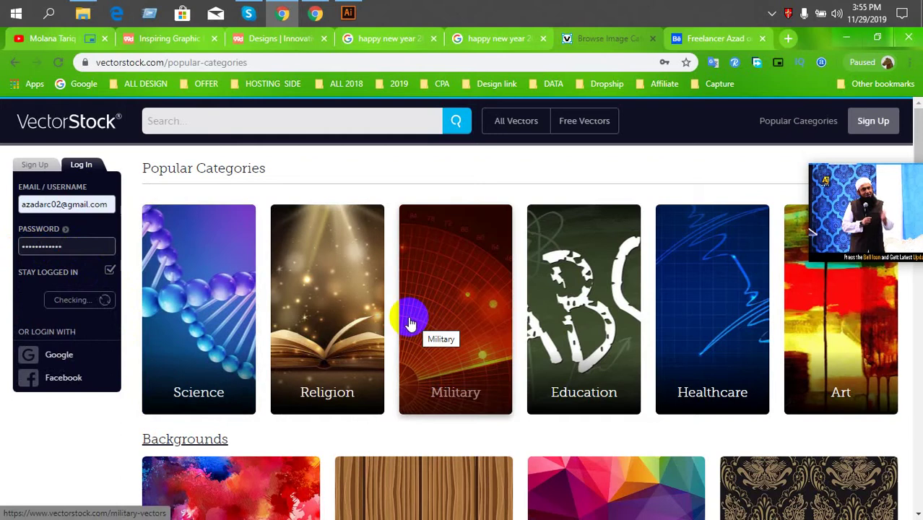
left_click(771, 14)
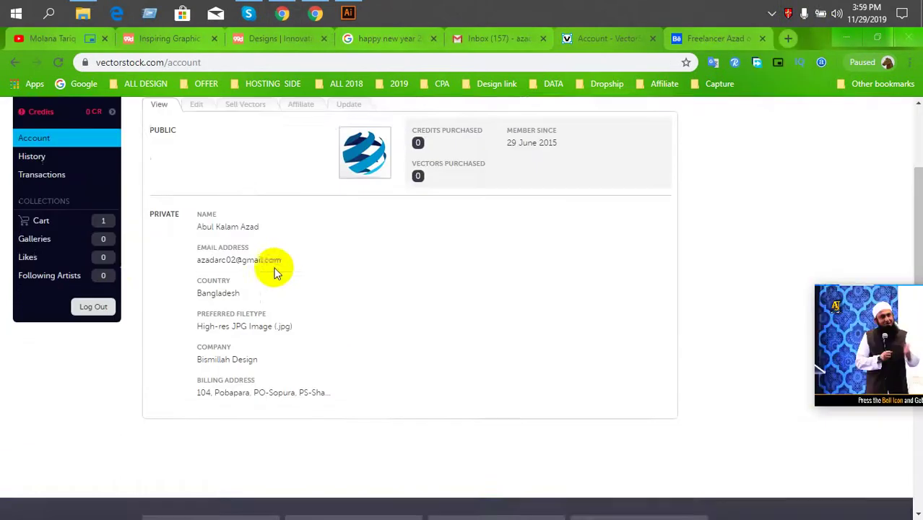
Edit the account profile to add the personal website address and update the profile
scroll(274, 268, "up", 3)
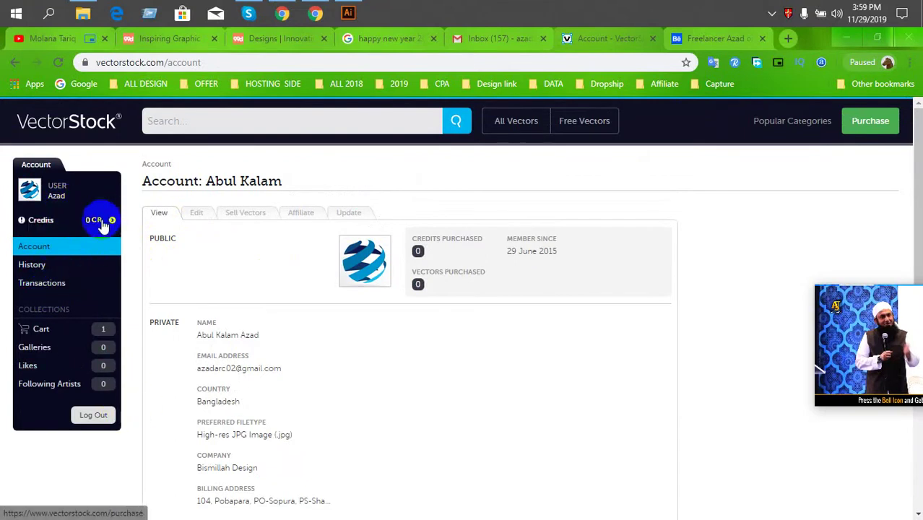
left_click(196, 211)
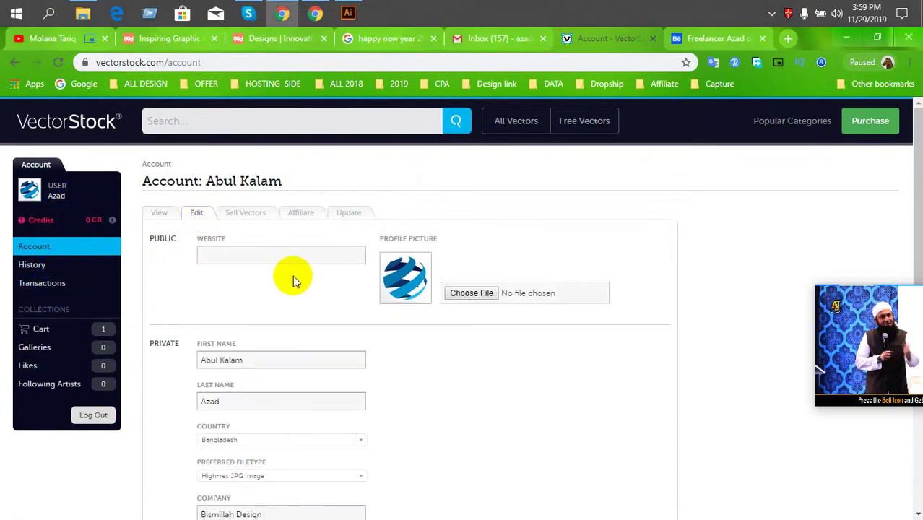
left_click(250, 252)
left_click(246, 282)
scroll(316, 288, "down", 2)
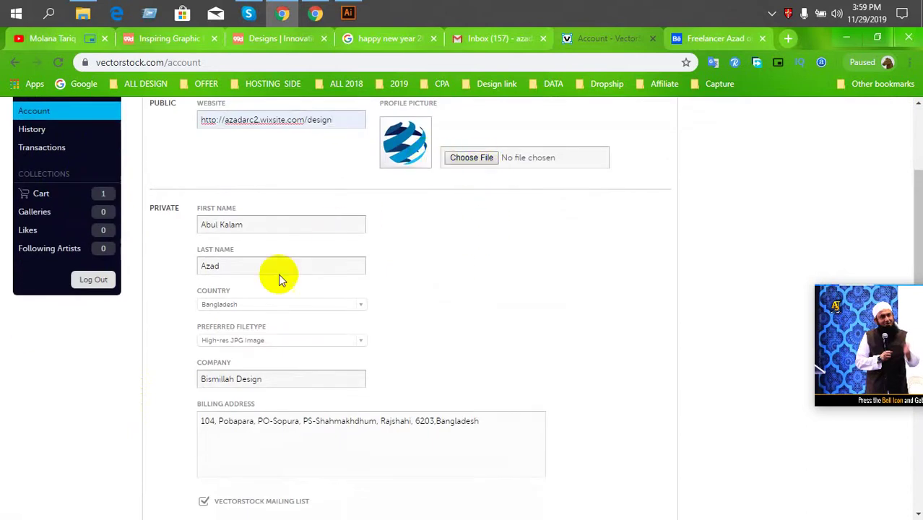
scroll(250, 300, "down", 3)
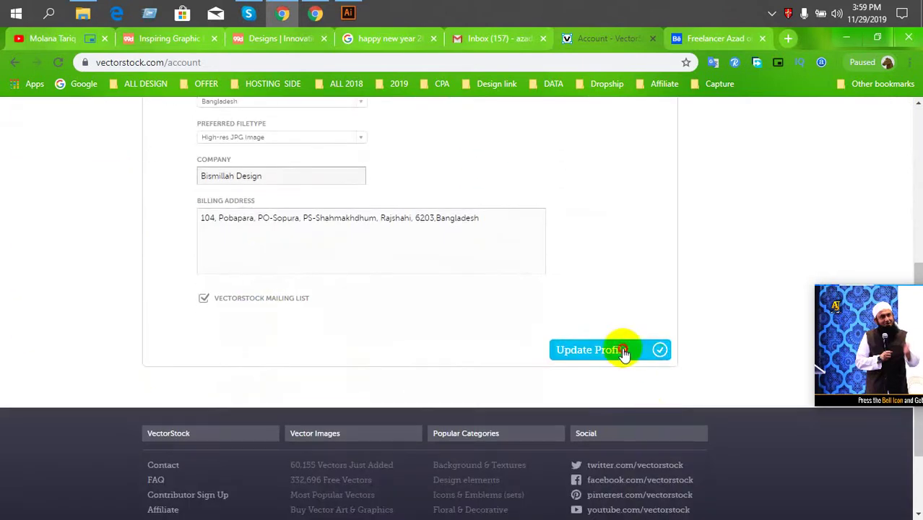
left_click(624, 352)
Look over the updated account page and open the Sell Vectors section
left_click(238, 213)
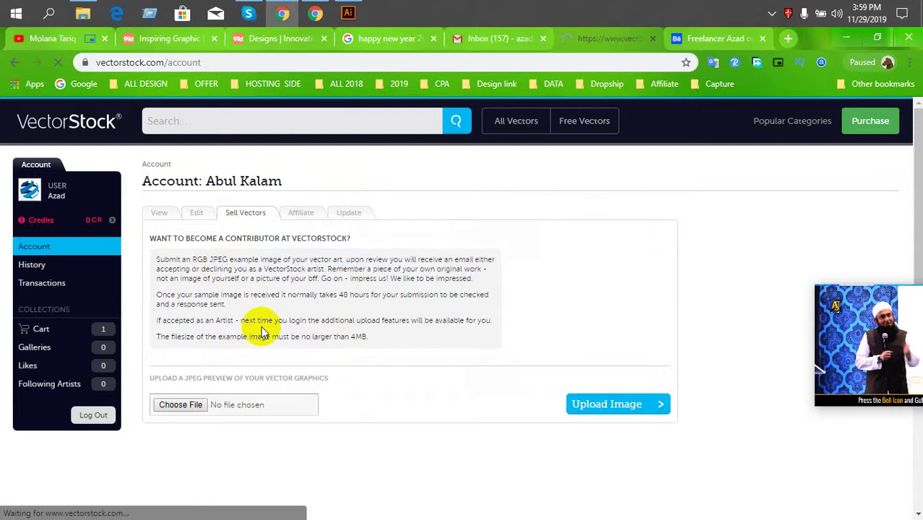
scroll(438, 396, "down", 5)
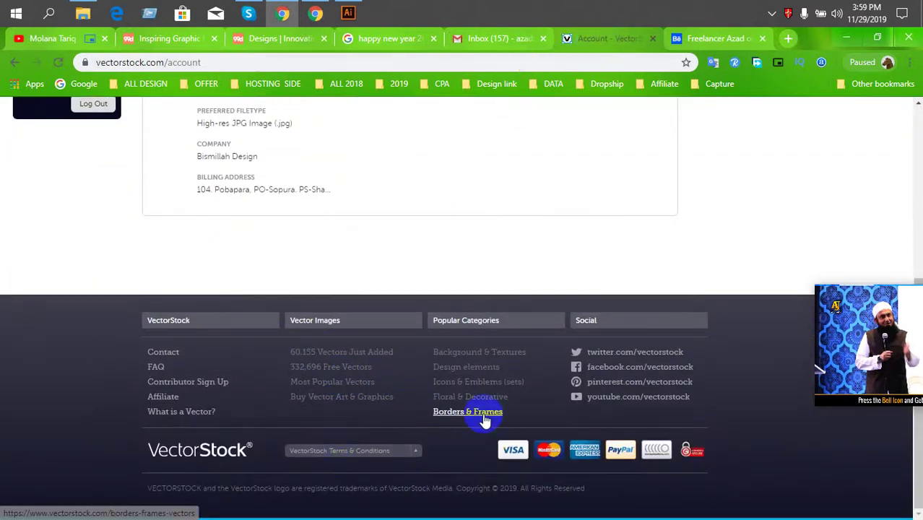
scroll(247, 391, "up", 5)
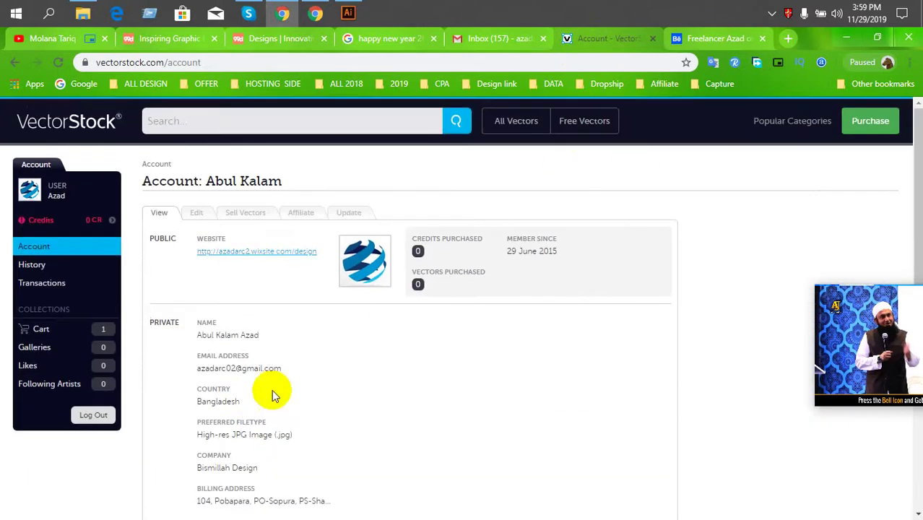
scroll(268, 392, "down", 5)
scroll(268, 391, "up", 5)
left_click(243, 213)
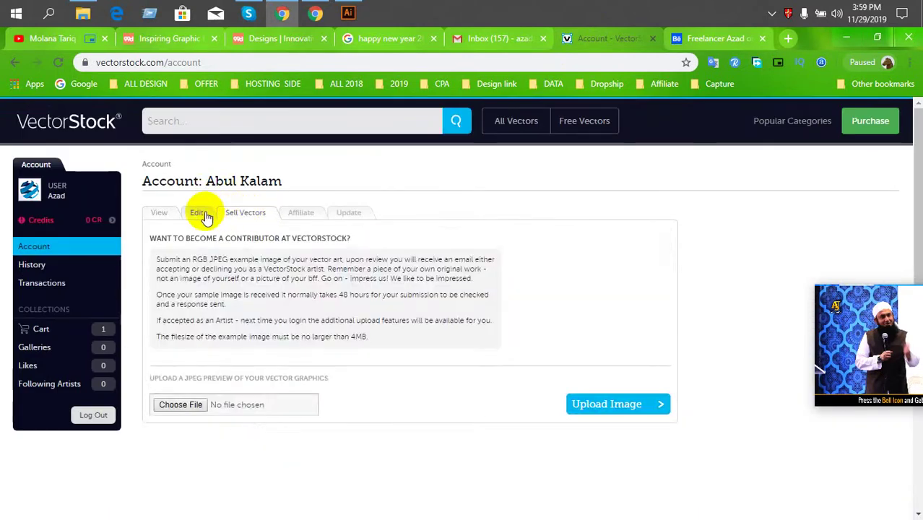
Choose the pngtree rose gold 2020 New Year image from Downloads and upload it as the JPEG preview
left_click(175, 404)
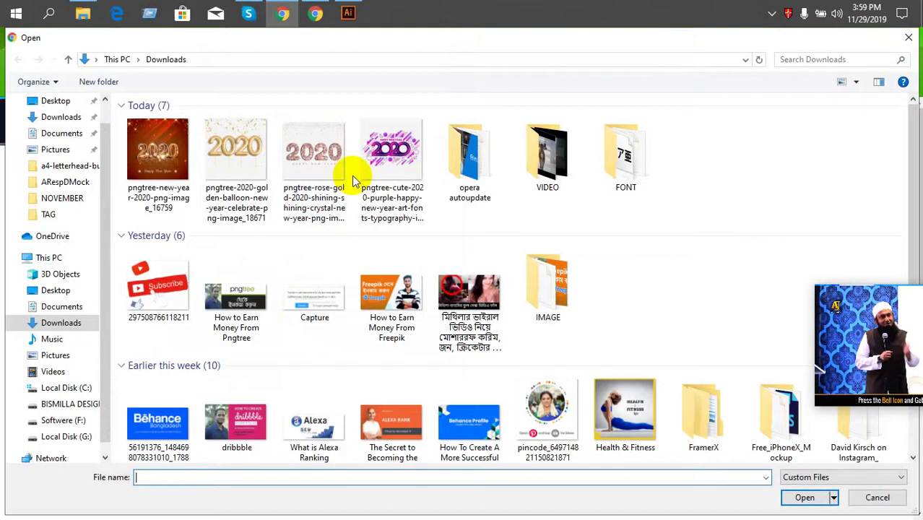
double_click(354, 177)
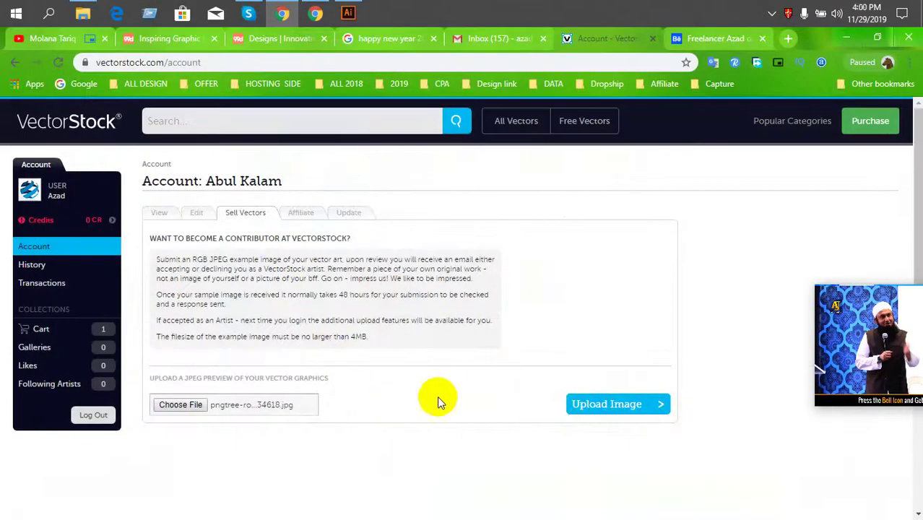
left_click(629, 408)
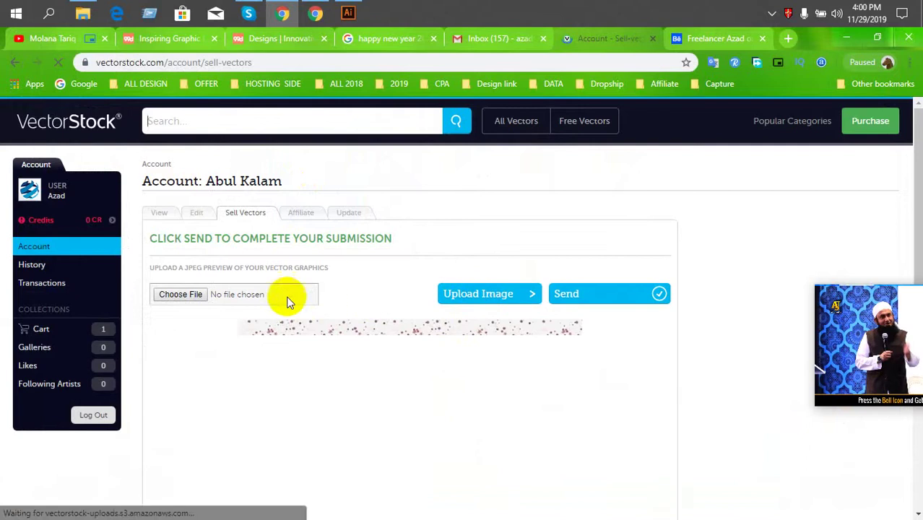
Examine the uploaded preview image and try to upload again without choosing another file
scroll(286, 327, "down", 5)
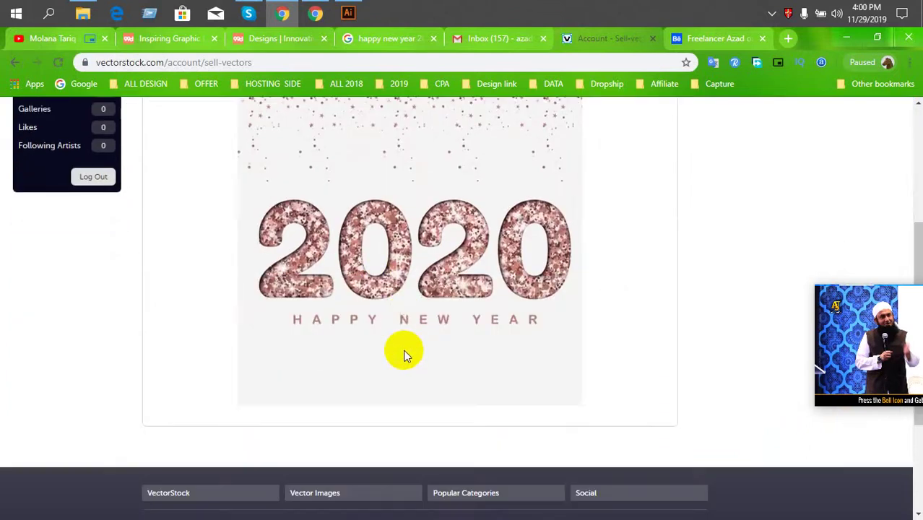
scroll(414, 354, "up", 5)
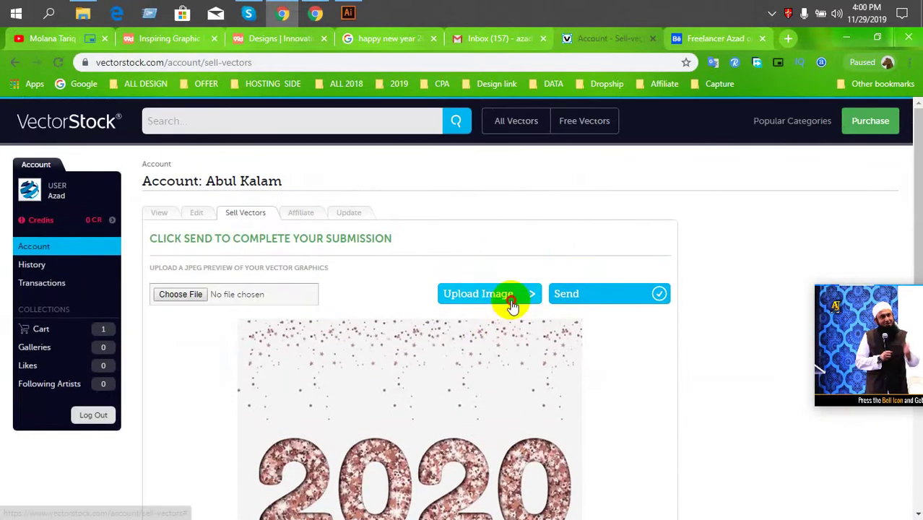
left_click(513, 296)
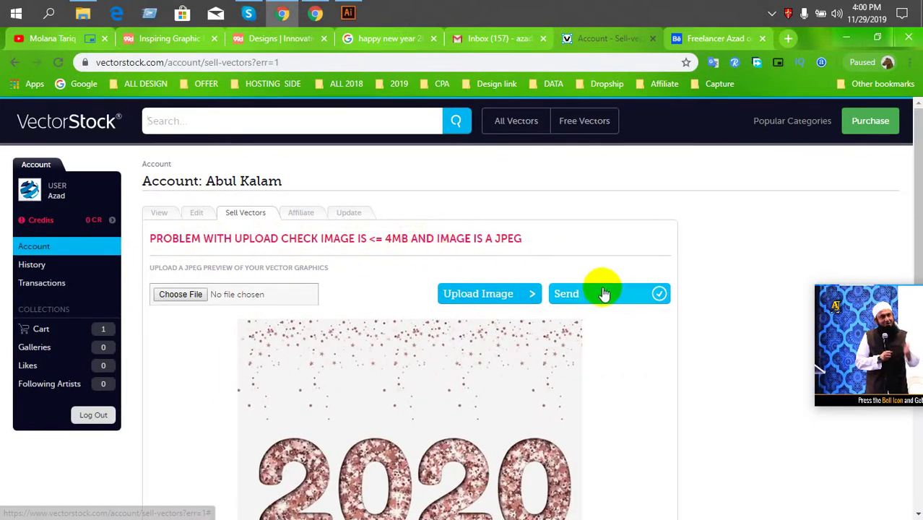
Send the uploaded 2020 New Year preview for artist review and look over the submission page
left_click(603, 292)
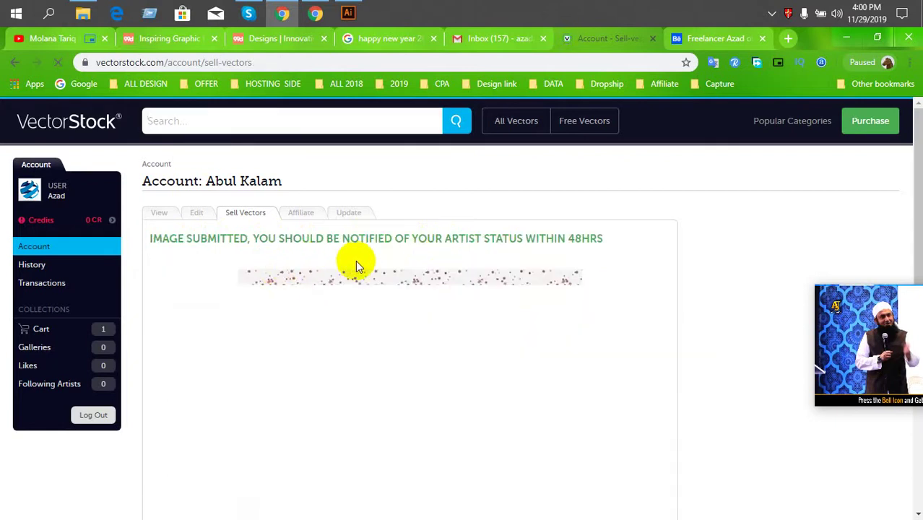
scroll(406, 264, "down", 5)
scroll(411, 316, "up", 5)
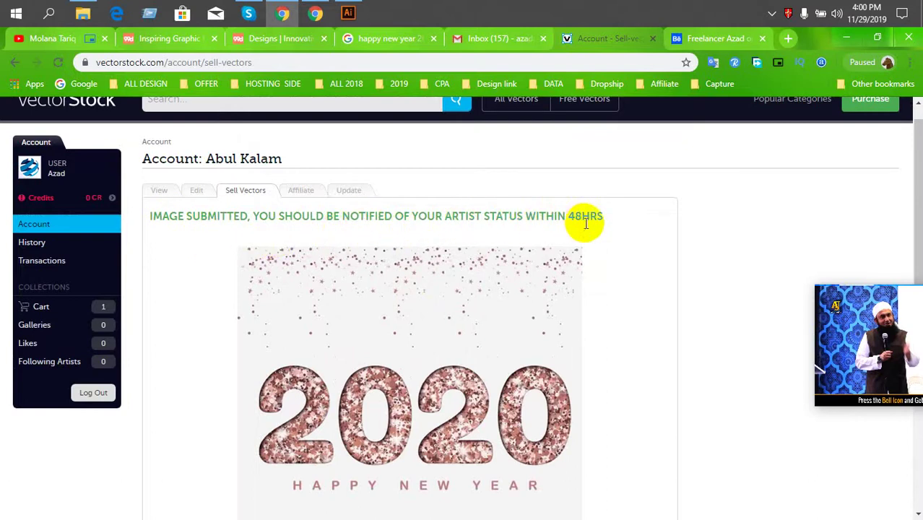
scroll(448, 332, "down", 3)
scroll(453, 323, "up", 3)
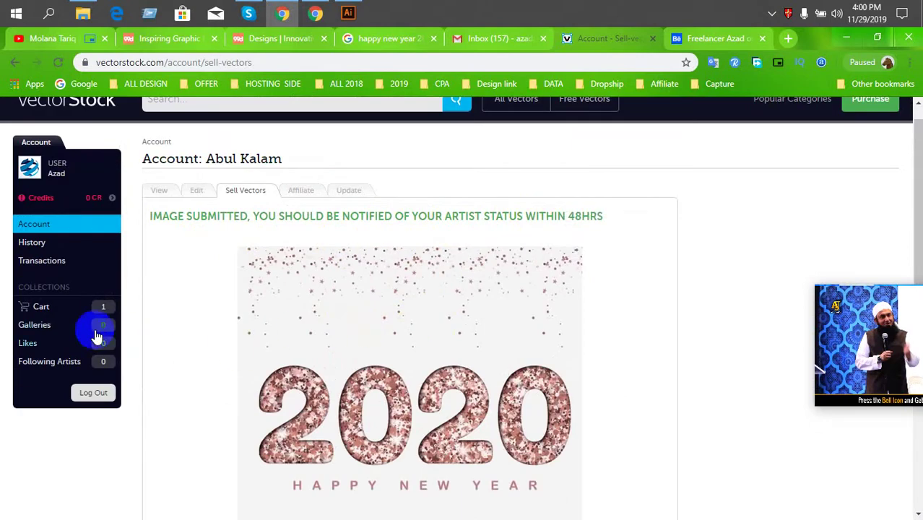
scroll(252, 326, "up", 1)
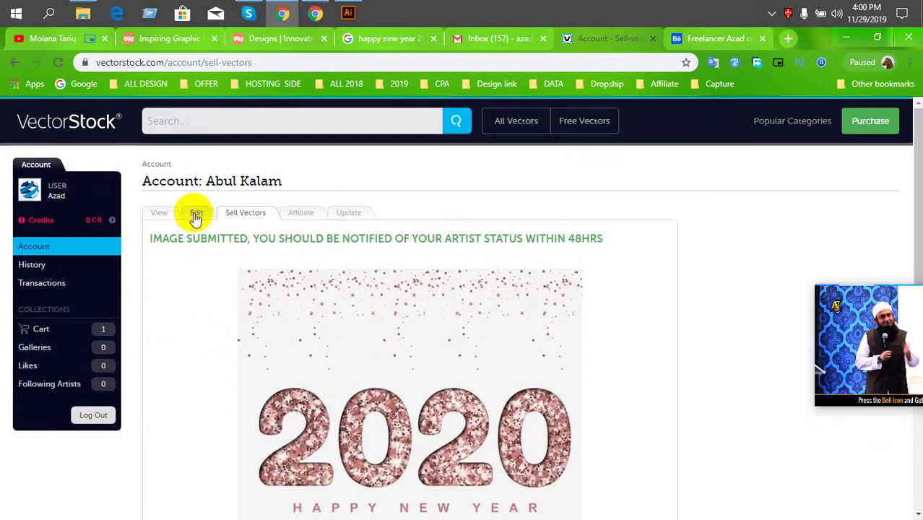
Look over the profile edit form down to the page footer, and return to the submitted image page
left_click(195, 213)
scroll(287, 334, "down", 5)
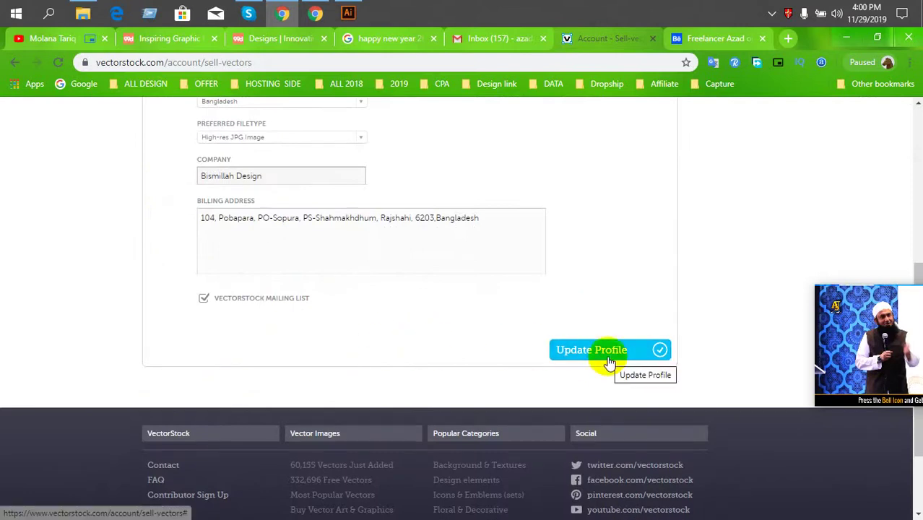
scroll(520, 358, "down", 2)
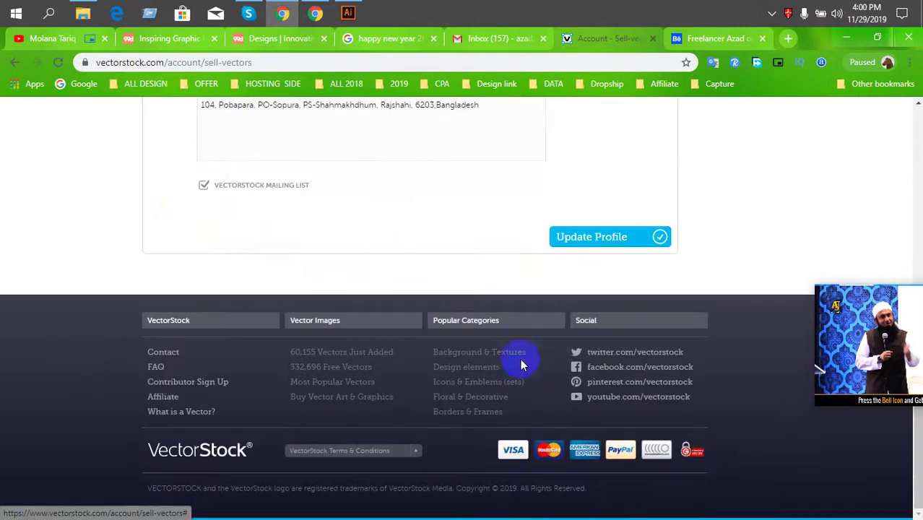
left_click(12, 63)
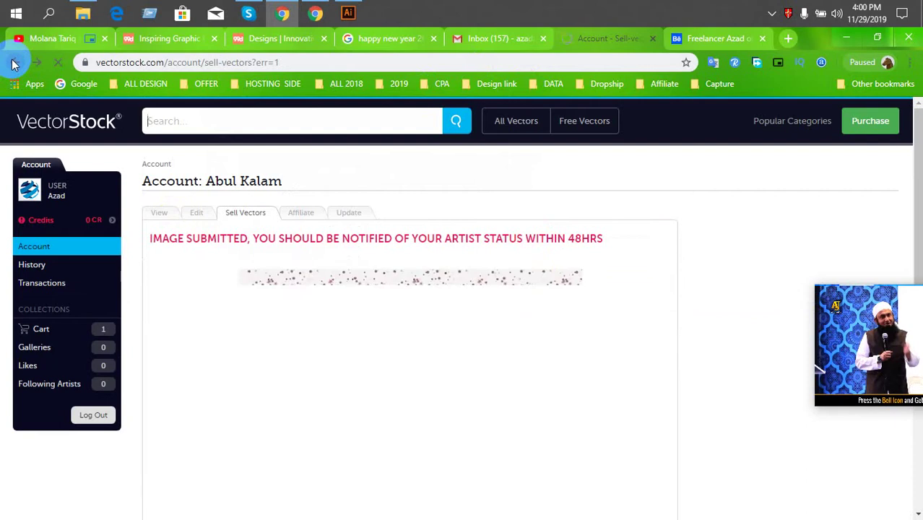
left_click(12, 64)
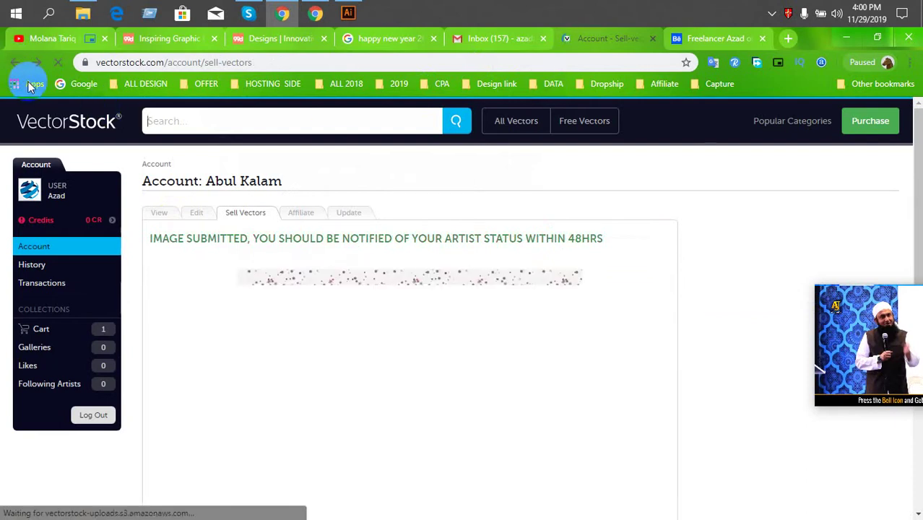
scroll(380, 283, "down", 1)
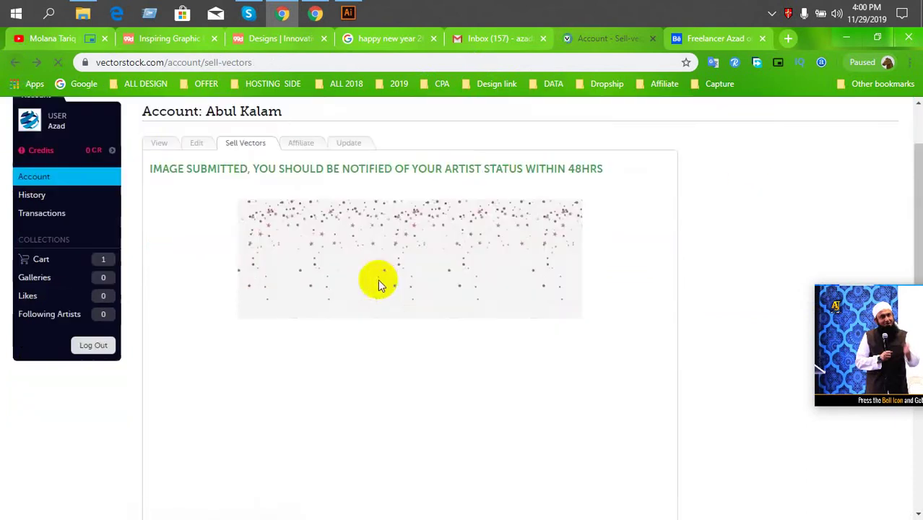
scroll(380, 283, "down", 6)
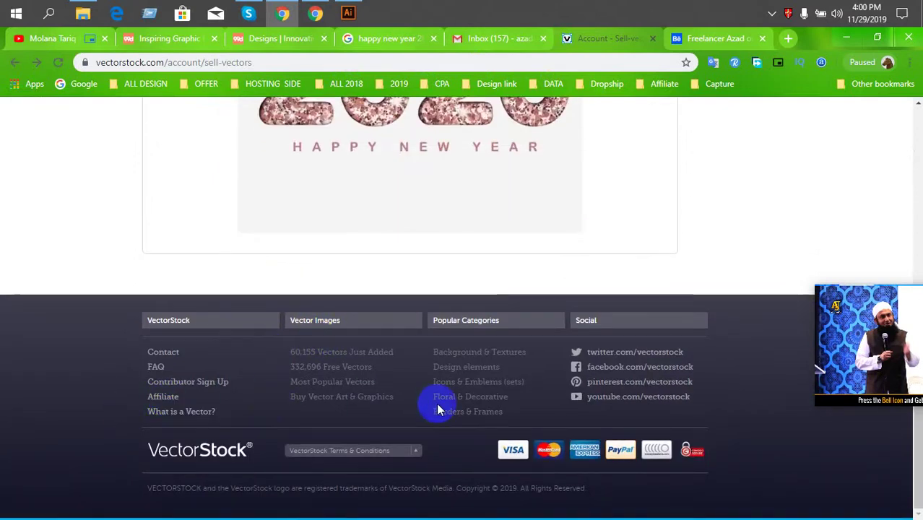
Open the Affiliate page in a new tab and look through the downloadable banners and their embed codes
middle_click(159, 401)
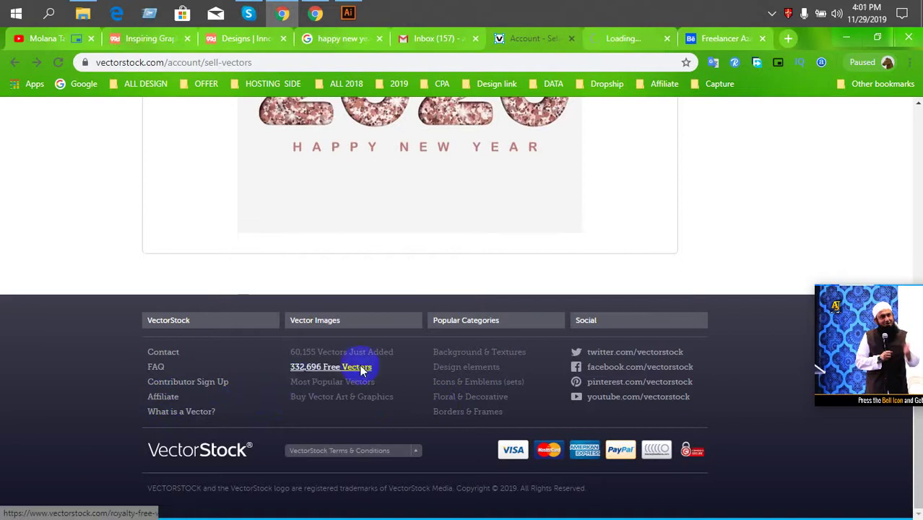
left_click(622, 39)
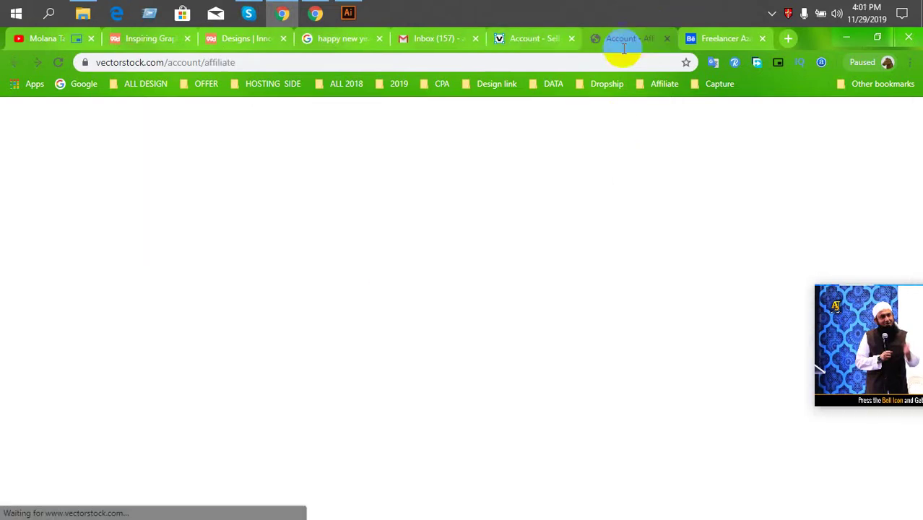
scroll(274, 320, "down", 9)
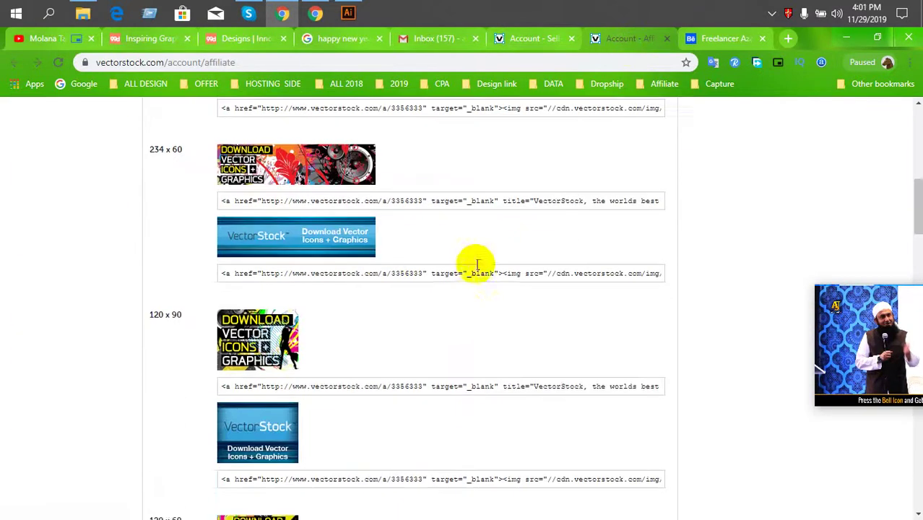
scroll(359, 387, "down", 10)
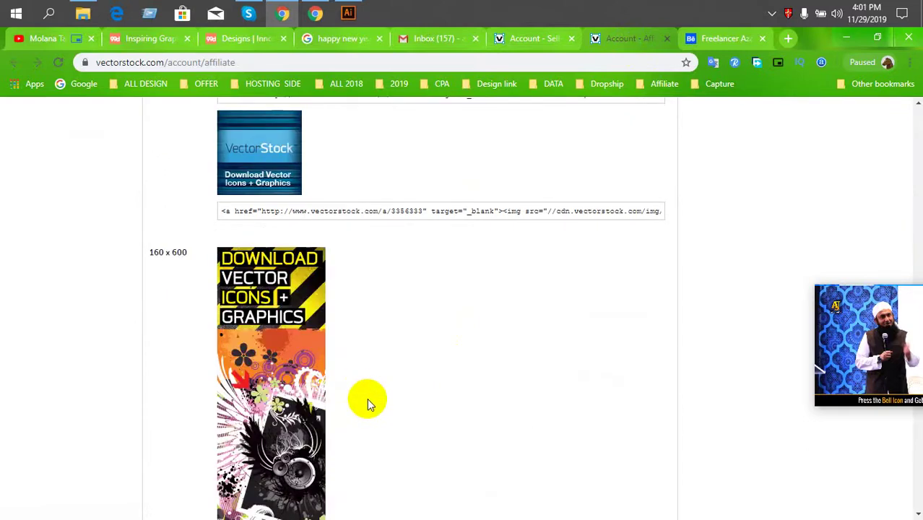
scroll(368, 399, "down", 6)
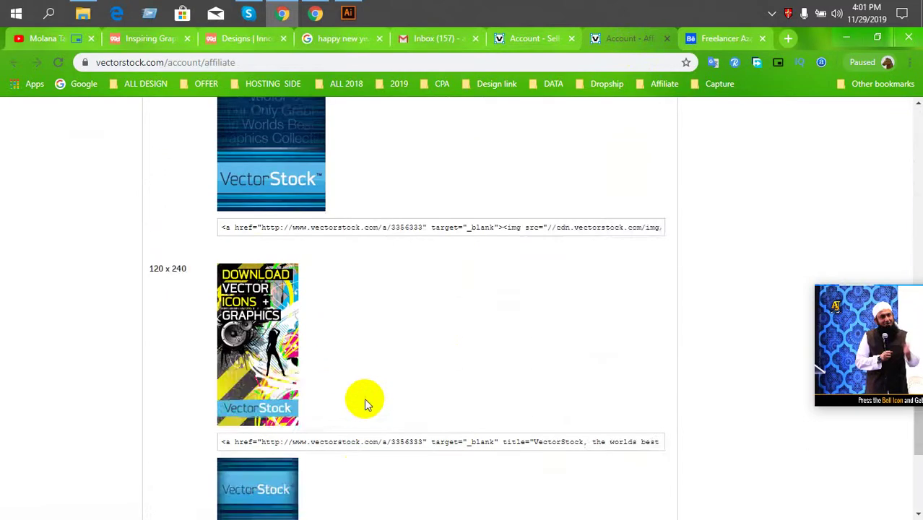
scroll(288, 232, "up", 12)
scroll(284, 233, "up", 10)
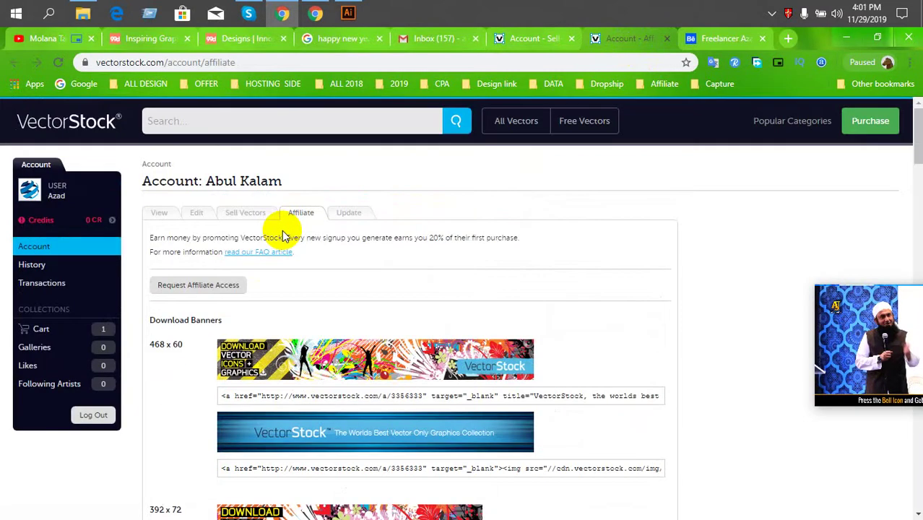
Review the account's password, email, social link and deletion options, as well as the profile edit form
left_click(350, 214)
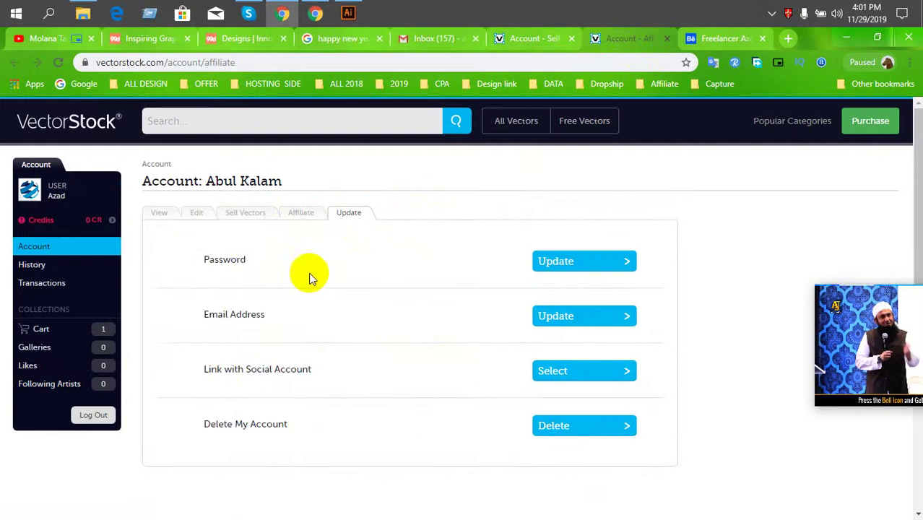
scroll(269, 325, "down", 1)
scroll(264, 325, "up", 1)
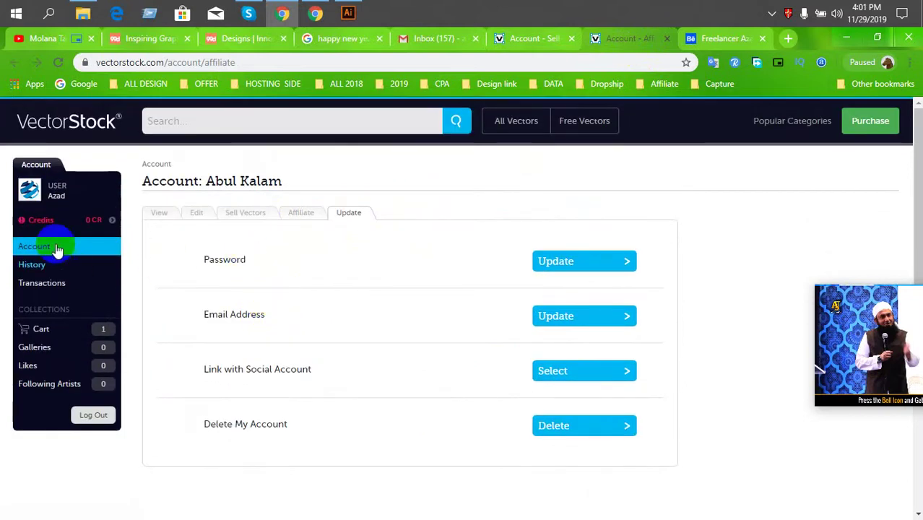
left_click(197, 215)
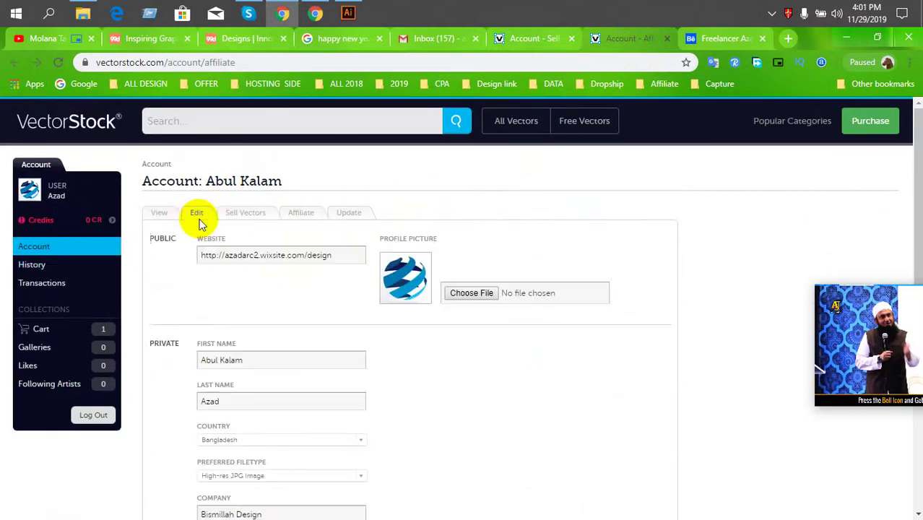
scroll(304, 282, "down", 1)
scroll(303, 278, "down", 1)
scroll(275, 245, "up", 2)
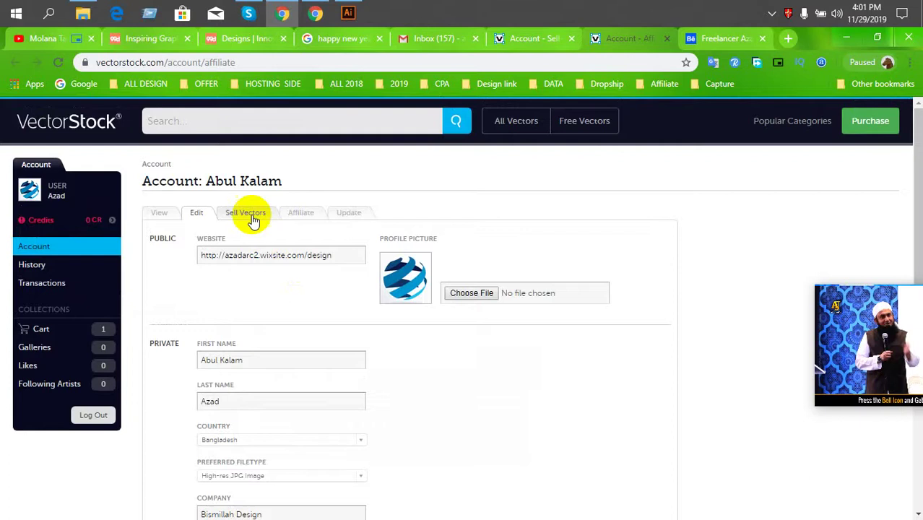
Review the Sell Vectors contributor requirements and check the JPEG preview file chooser without selecting a file
left_click(248, 214)
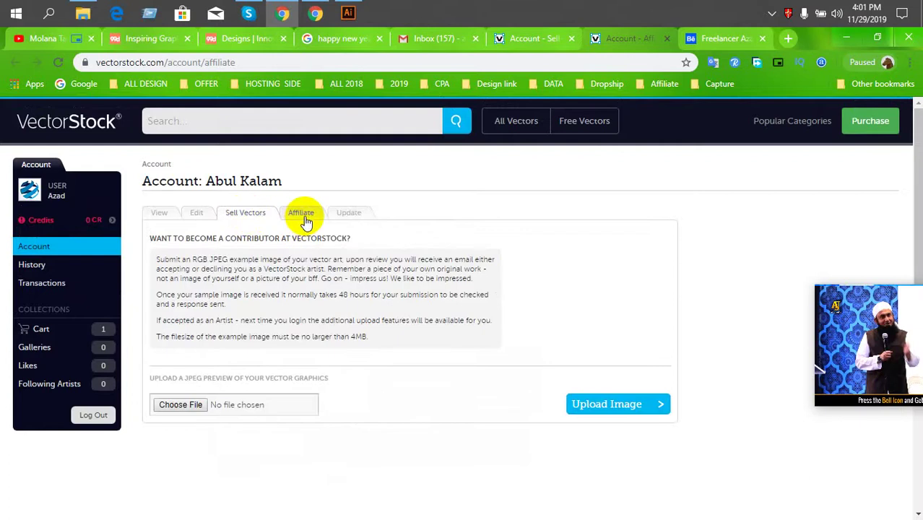
left_click(186, 405)
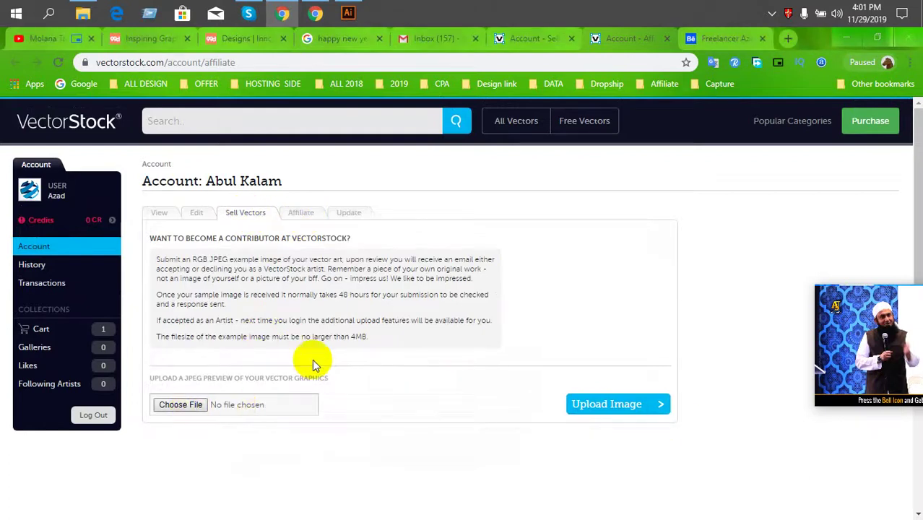
left_click(875, 497)
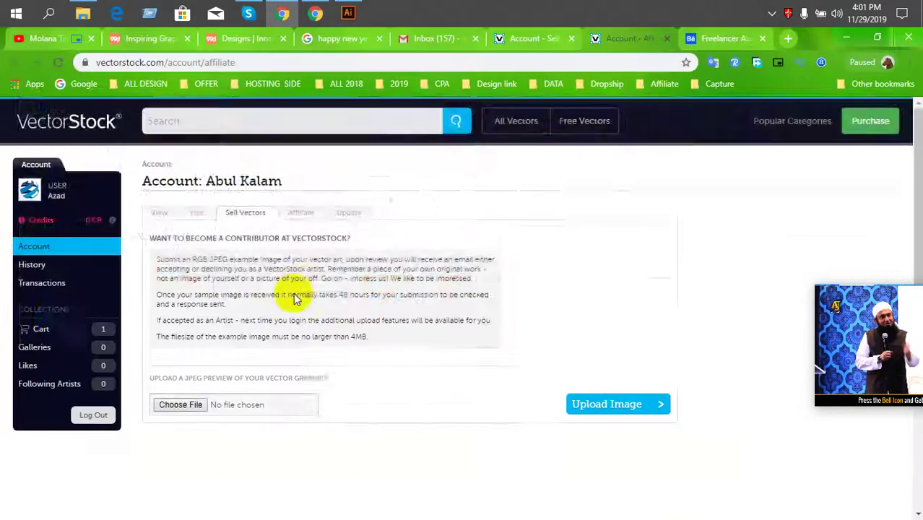
scroll(63, 241, "down", 4)
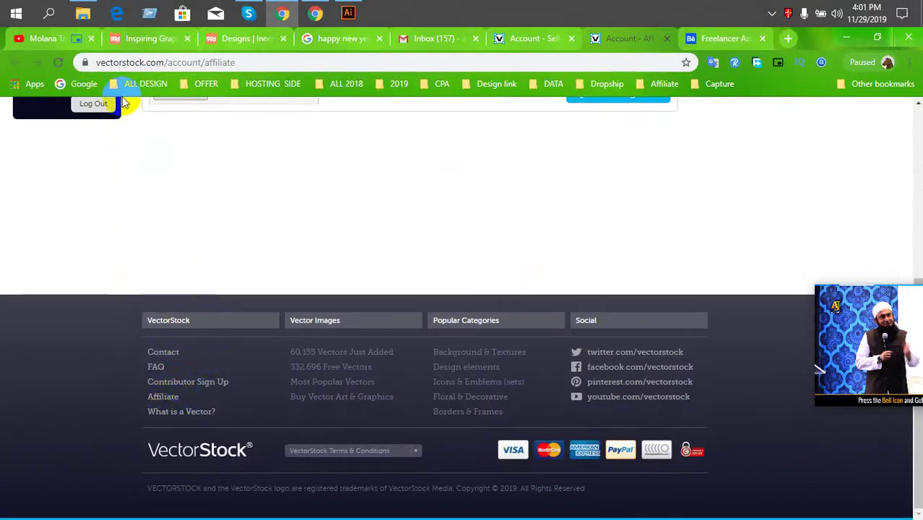
Return to the submitted image page, open the Free Vectors collection and browse its trending artwork
left_click(530, 44)
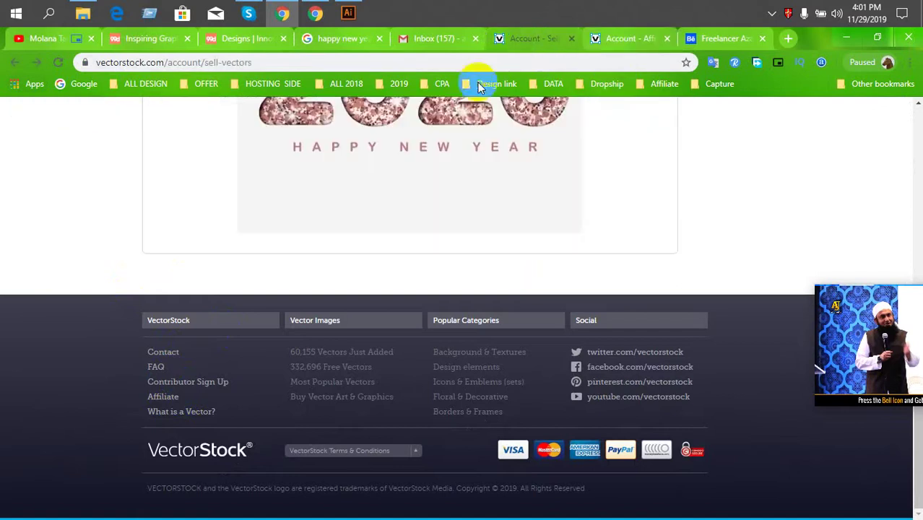
scroll(419, 262, "up", 5)
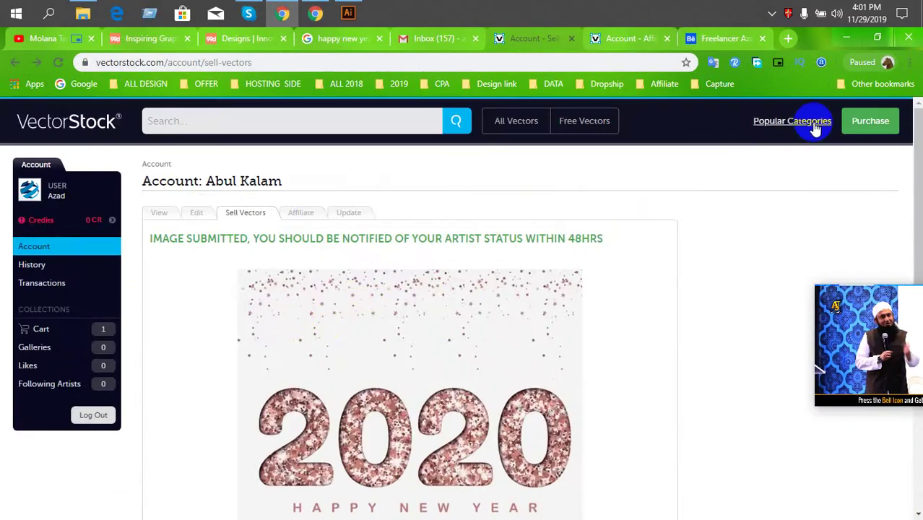
left_click(577, 129)
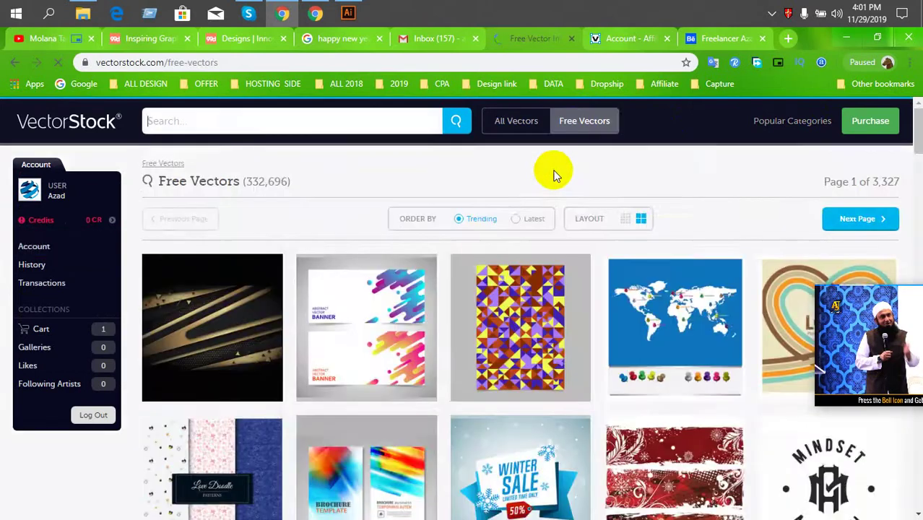
scroll(369, 323, "down", 2)
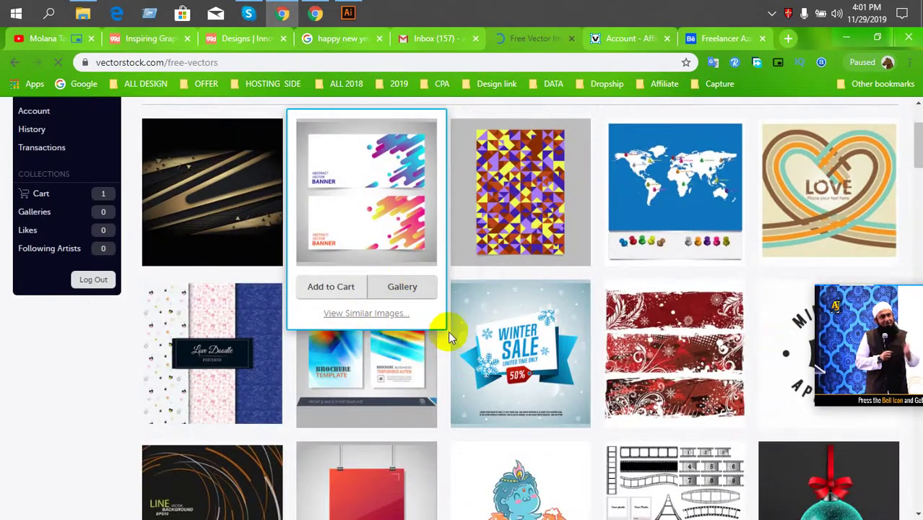
scroll(608, 237, "down", 3)
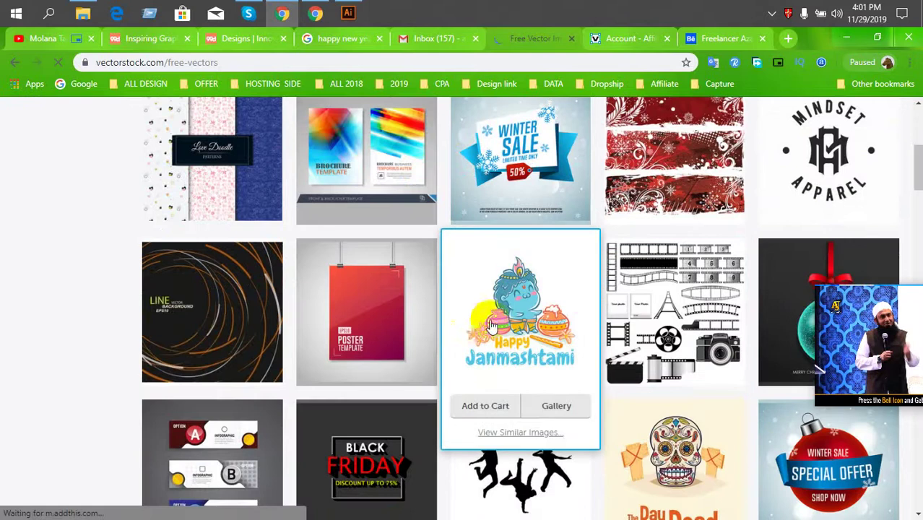
scroll(480, 324, "down", 4)
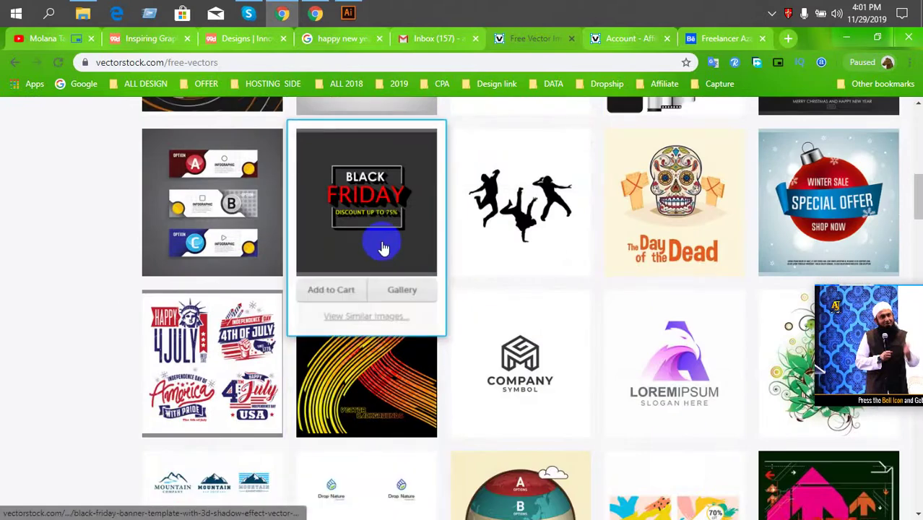
scroll(382, 250, "down", 4)
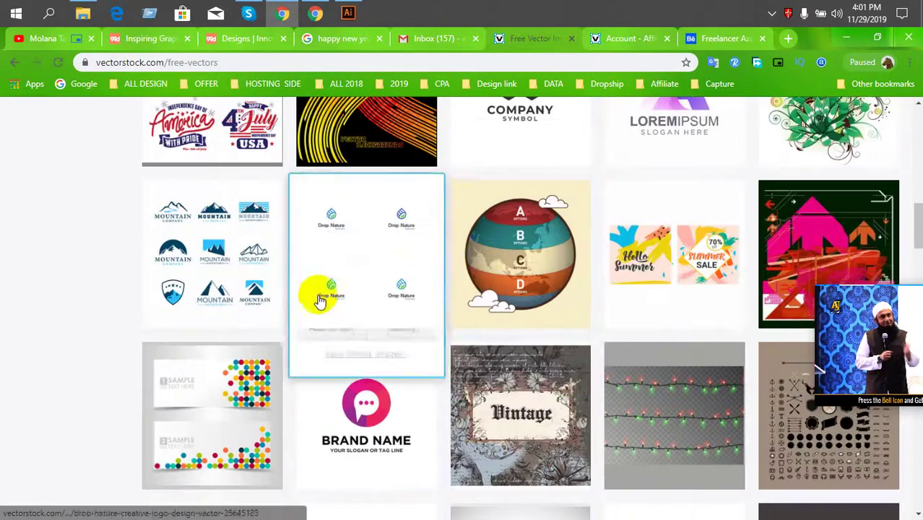
Open the set of mountain adventure logo templates in a new tab and examine its license and download options
middle_click(249, 269)
left_click(631, 43)
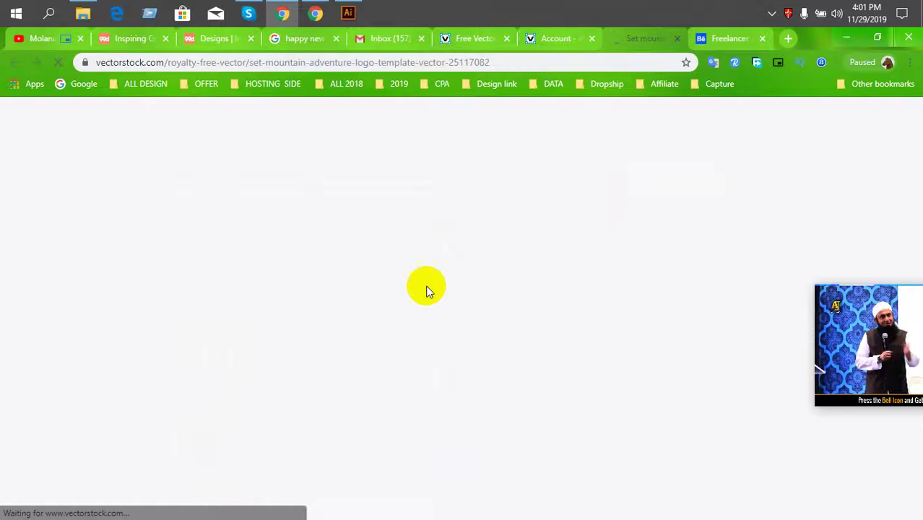
scroll(440, 354, "down", 1)
scroll(449, 371, "down", 1)
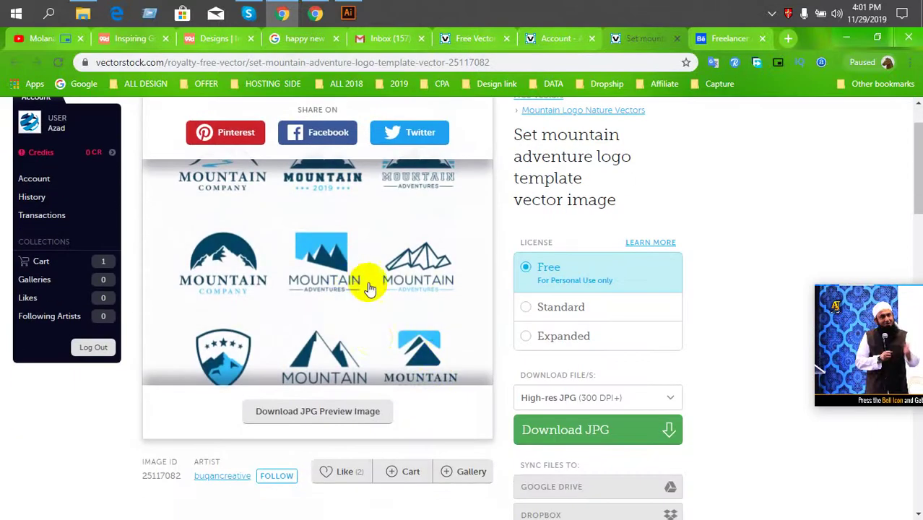
scroll(372, 344, "down", 1)
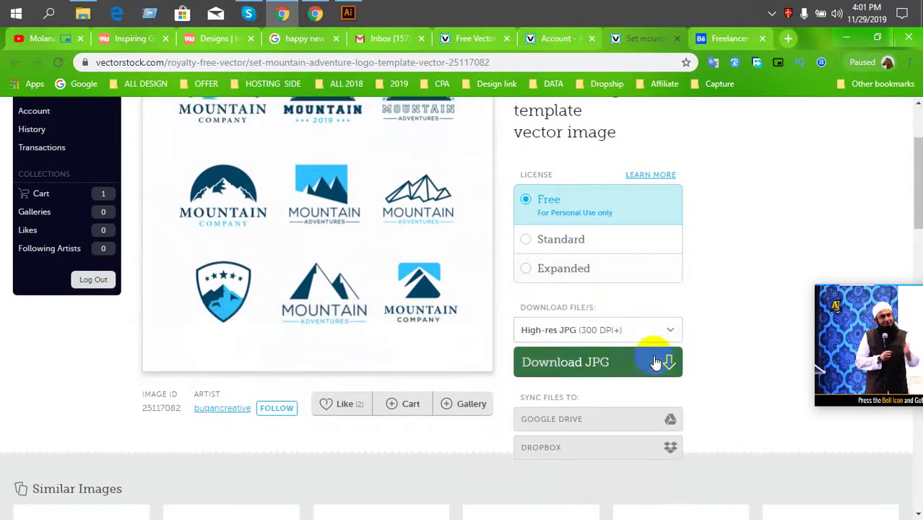
scroll(606, 334, "down", 1)
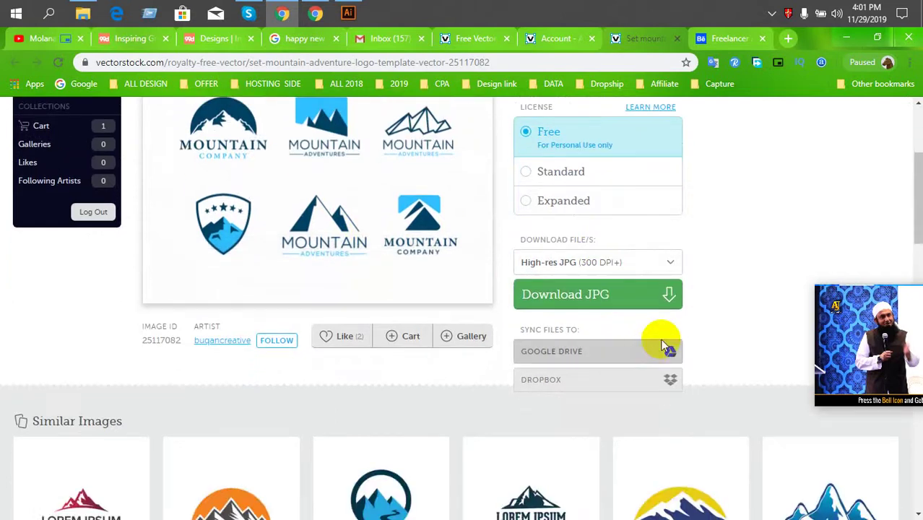
Open the luxury modern mountain logo from the similar images and examine its license and purchase options
scroll(469, 354, "down", 4)
scroll(210, 289, "down", 1)
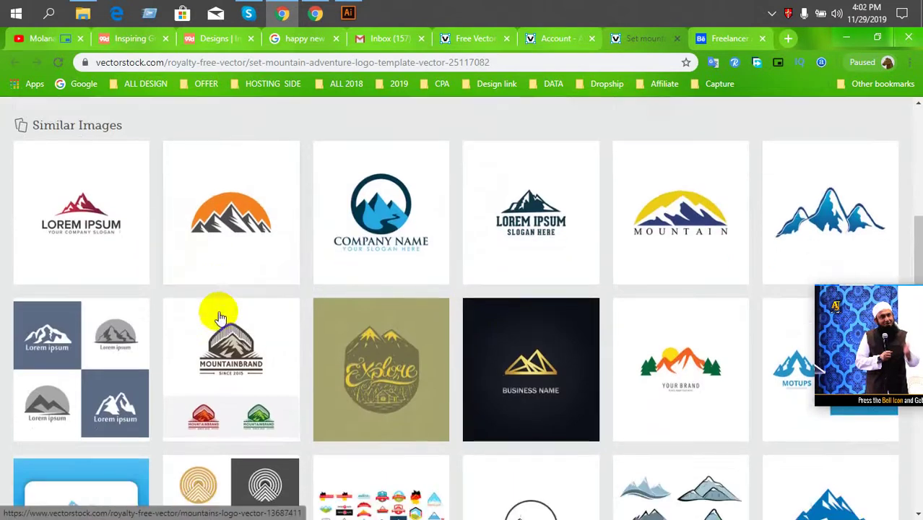
left_click(107, 194)
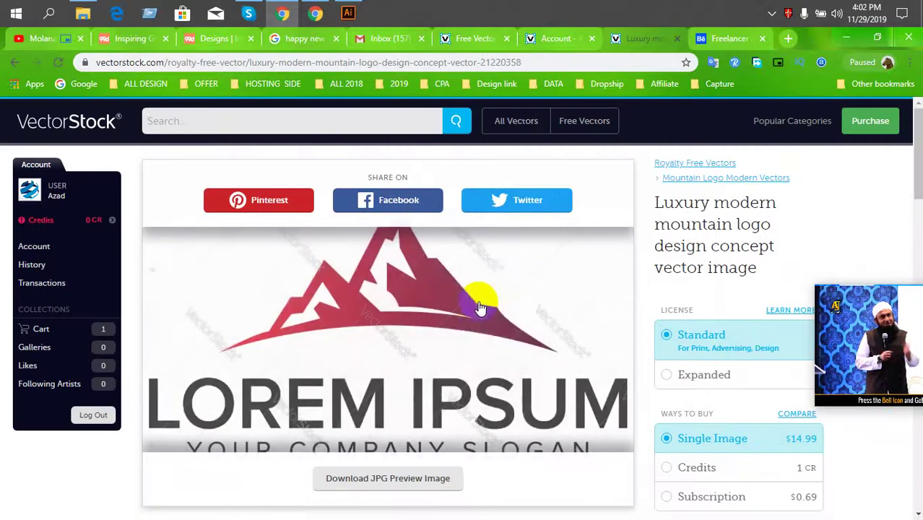
scroll(487, 311, "down", 2)
scroll(542, 317, "down", 2)
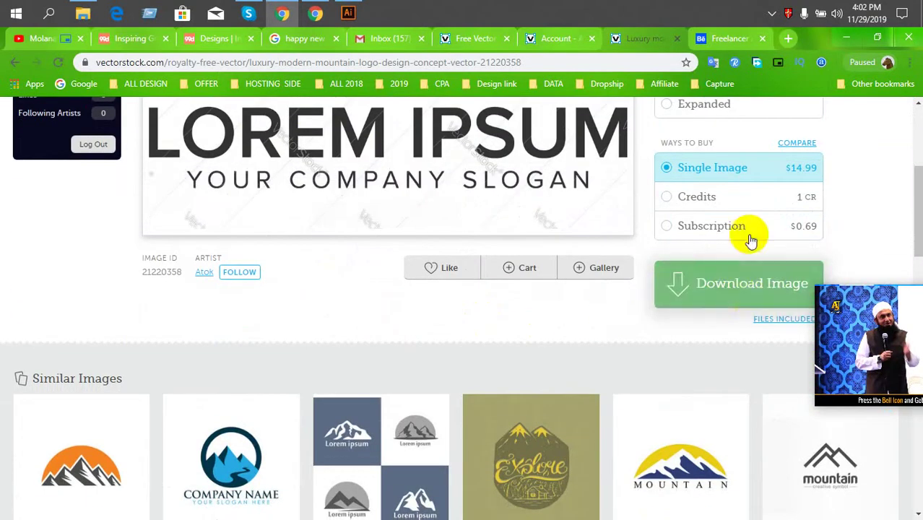
scroll(653, 208, "up", 3)
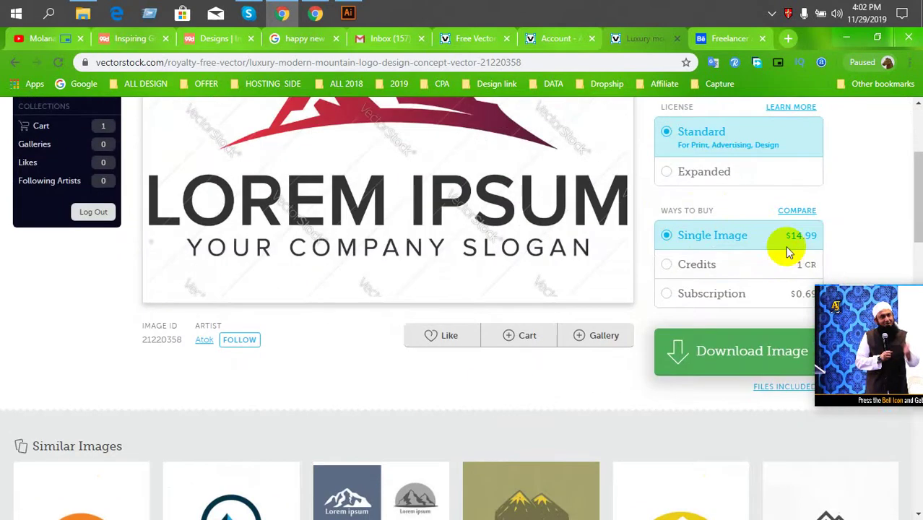
Browse the similar images and the artist's other artwork, and return to the mountain logo's preview with its sharing and download options
scroll(287, 354, "down", 6)
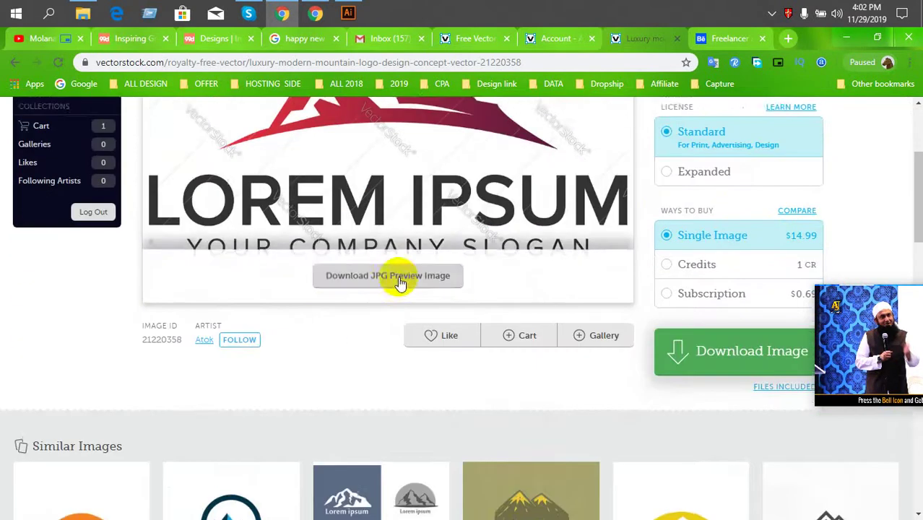
scroll(250, 359, "down", 15)
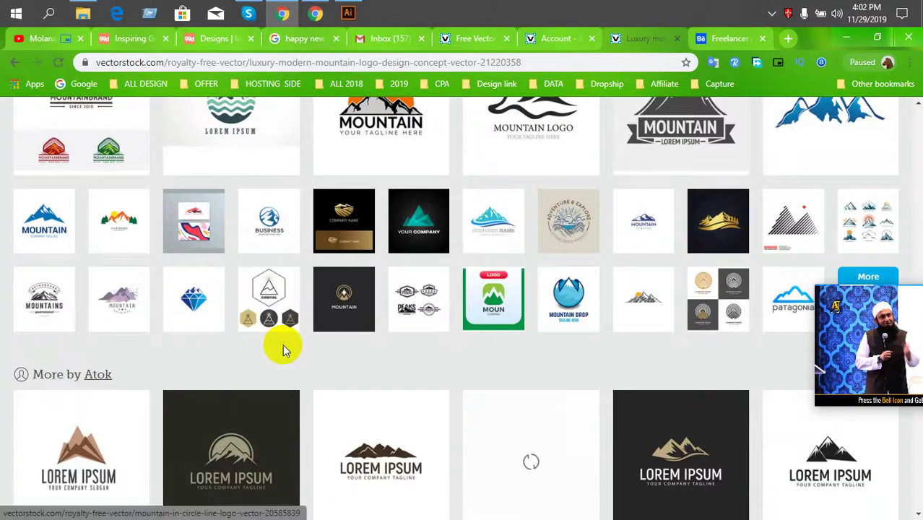
scroll(460, 333, "up", 20)
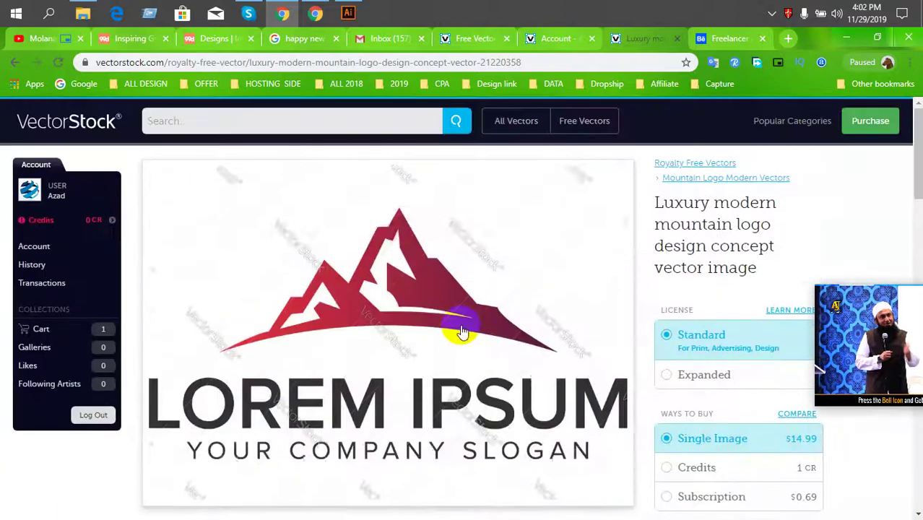
mouse_move(462, 331)
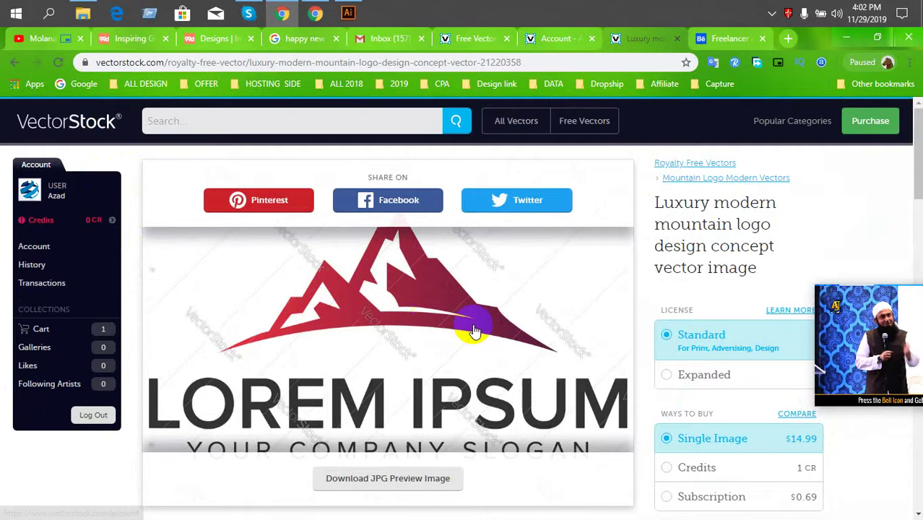
mouse_move(155, 225)
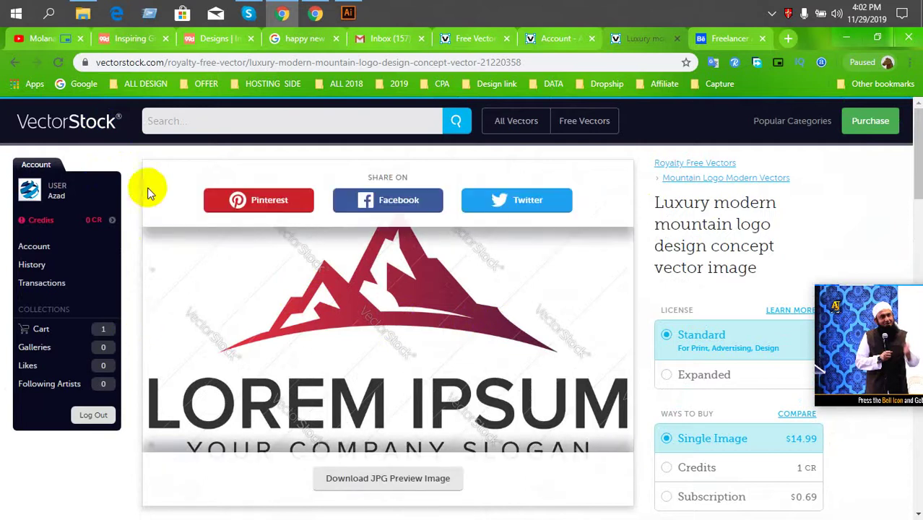